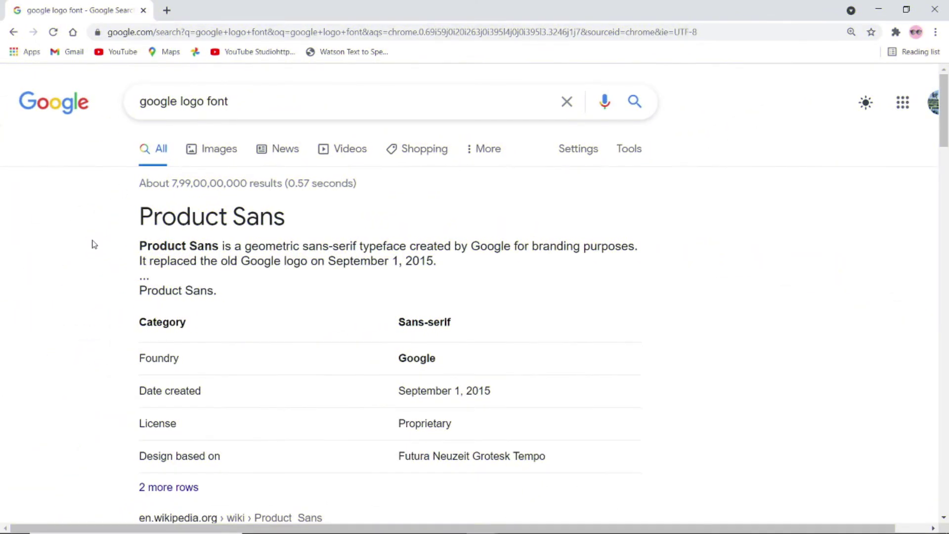
Step: Select the 'Product Sans' font name and search it on Google in a new tab
{"action": "left_click_drag", "start_coordinate": [140, 217], "coordinate": [269, 11]}
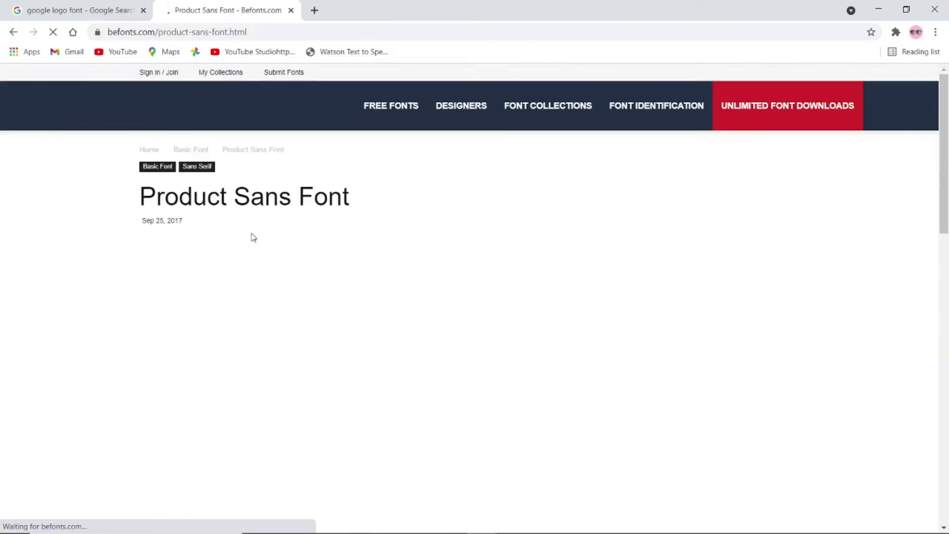
Step: Download the Product Sans font from Befonts as product-sans.zip
{"action": "scroll", "coordinate": [251, 232], "scroll_direction": "down", "scroll_amount": 15}
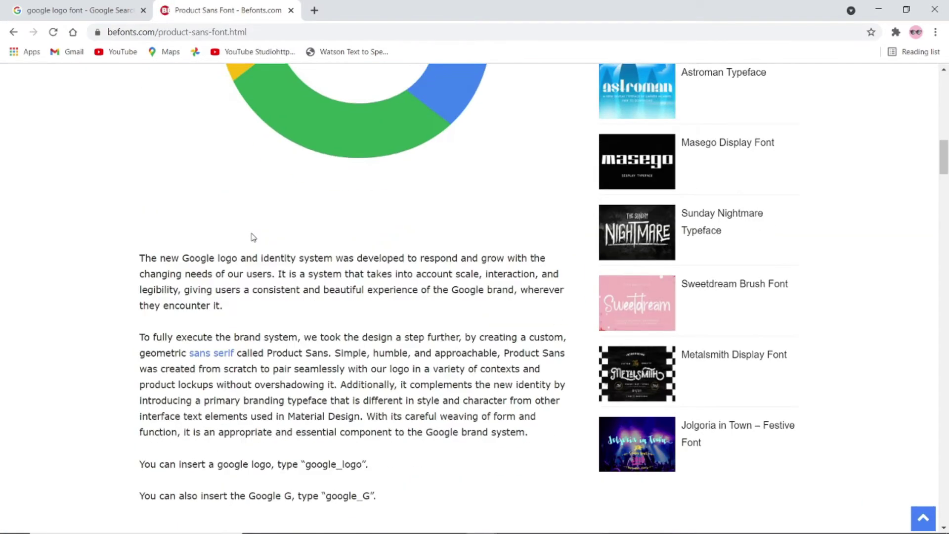
{"action": "left_click", "coordinate": [198, 213]}
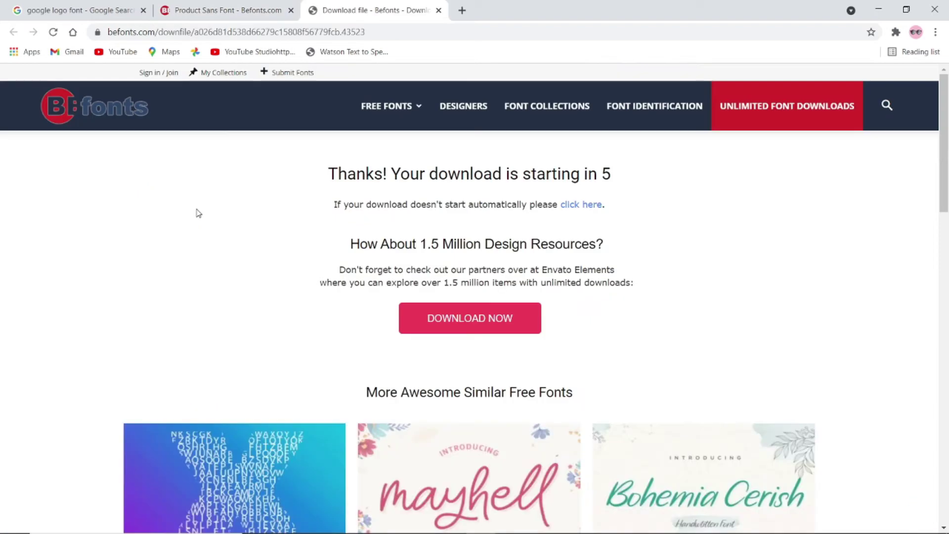
{"action": "left_click", "coordinate": [442, 330]}
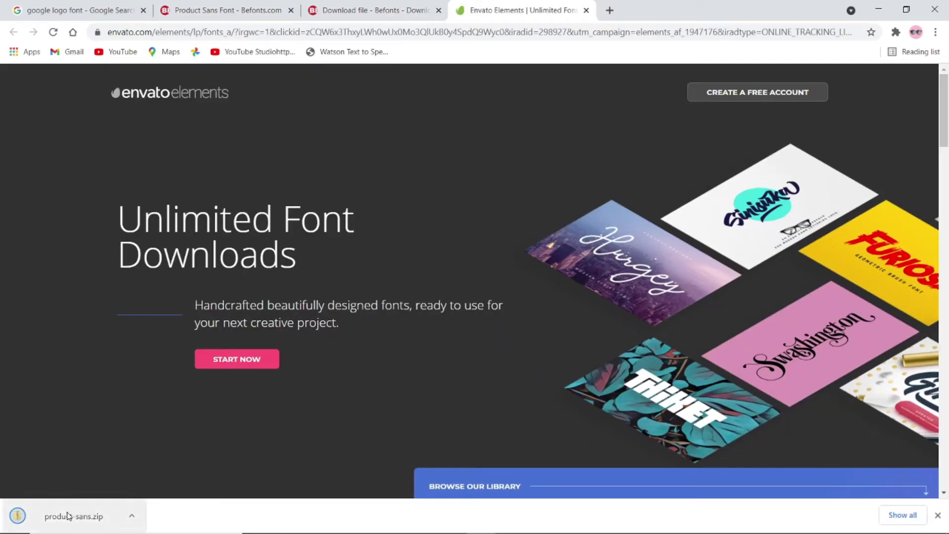
Step: Open product-sans.zip and preview the Product Sans Bold font file
{"action": "left_click", "coordinate": [68, 517]}
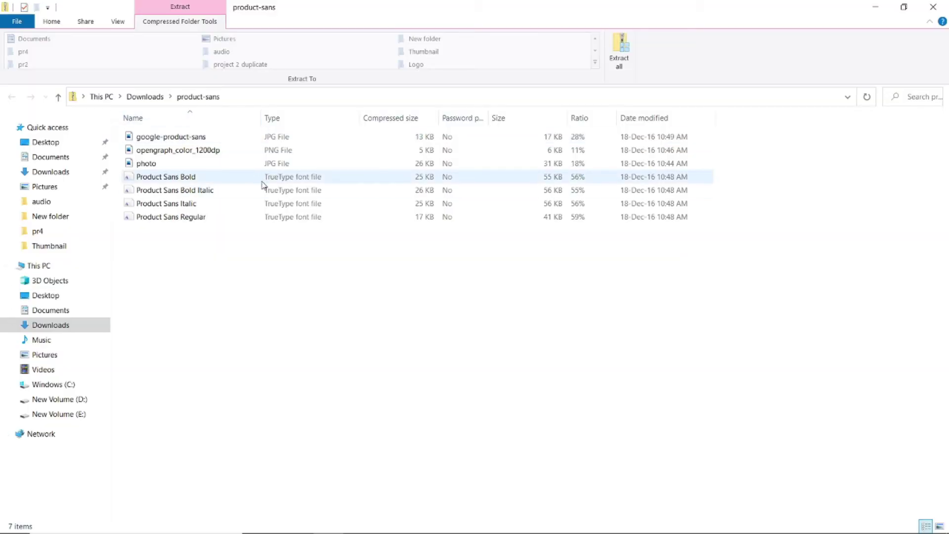
{"action": "double_click", "coordinate": [262, 178]}
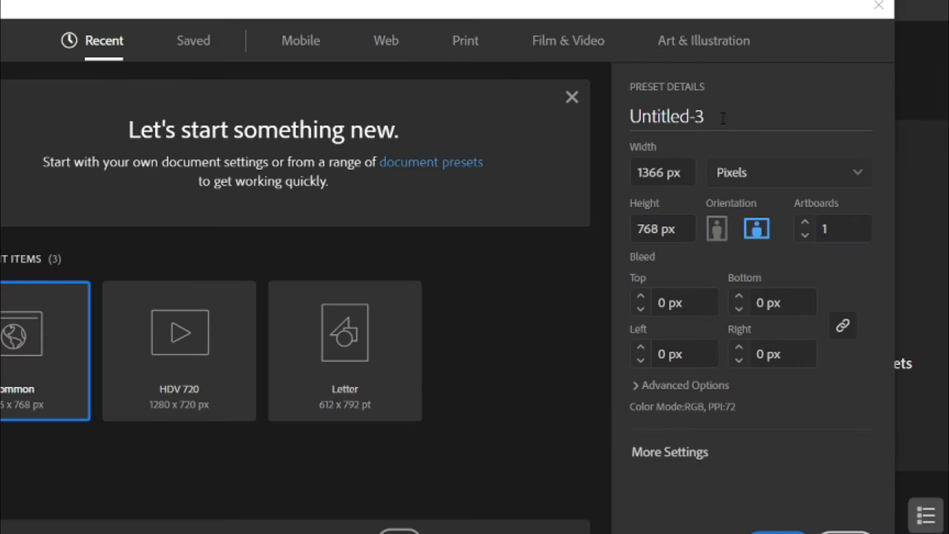
Step: Name the new 1366 × 768 px document 'Google logo' and create it
{"action": "double_click", "coordinate": [723, 118]}
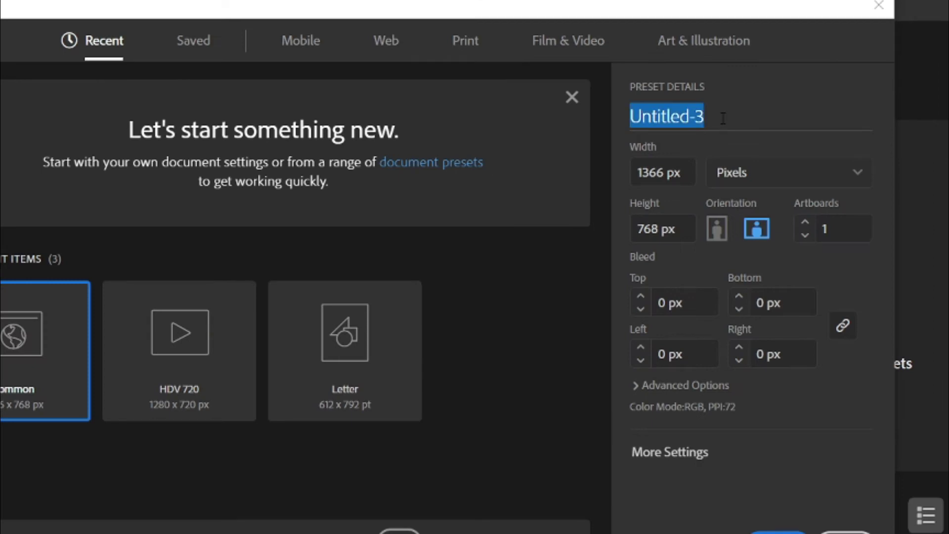
{"action": "type", "text": "Google logo"}
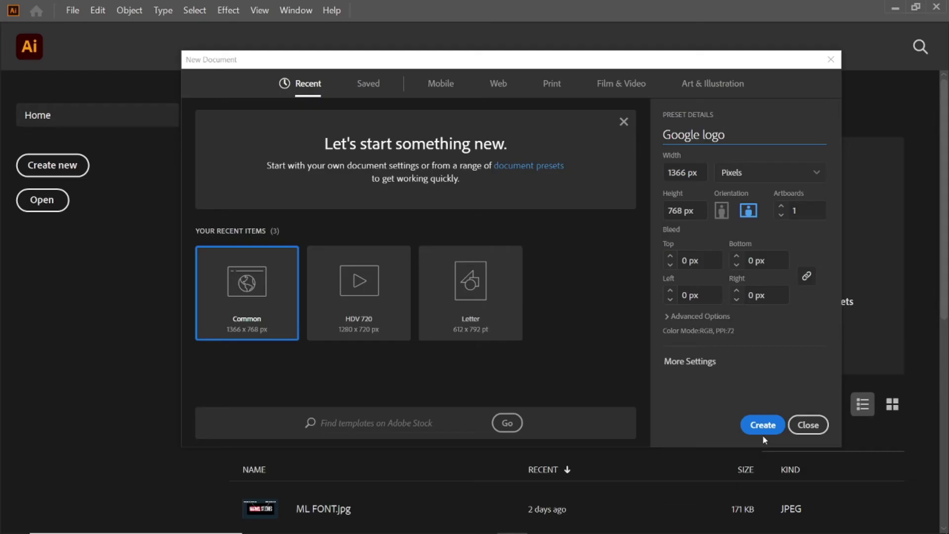
{"action": "left_click", "coordinate": [763, 427]}
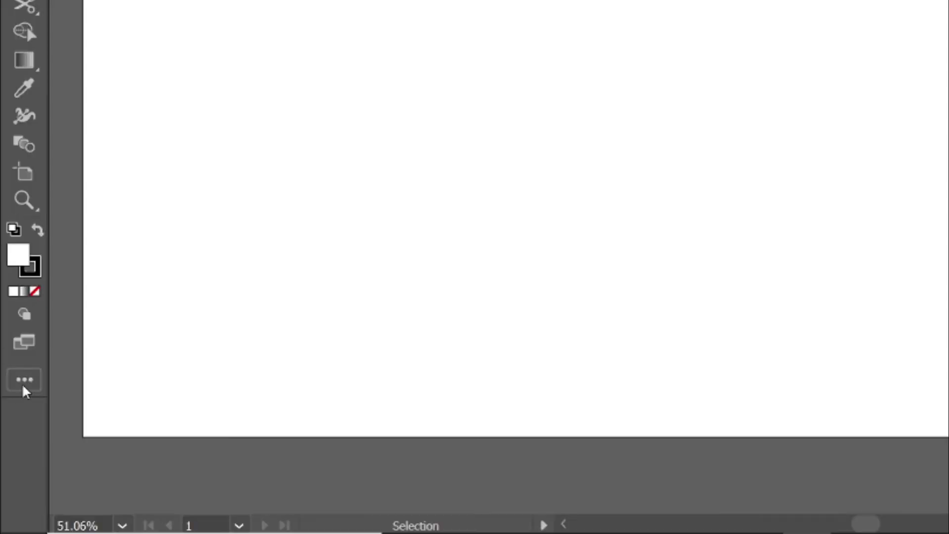
Step: Create a 1366 × 768 px rectangle with the Rectangle Tool
{"action": "left_click", "coordinate": [16, 437]}
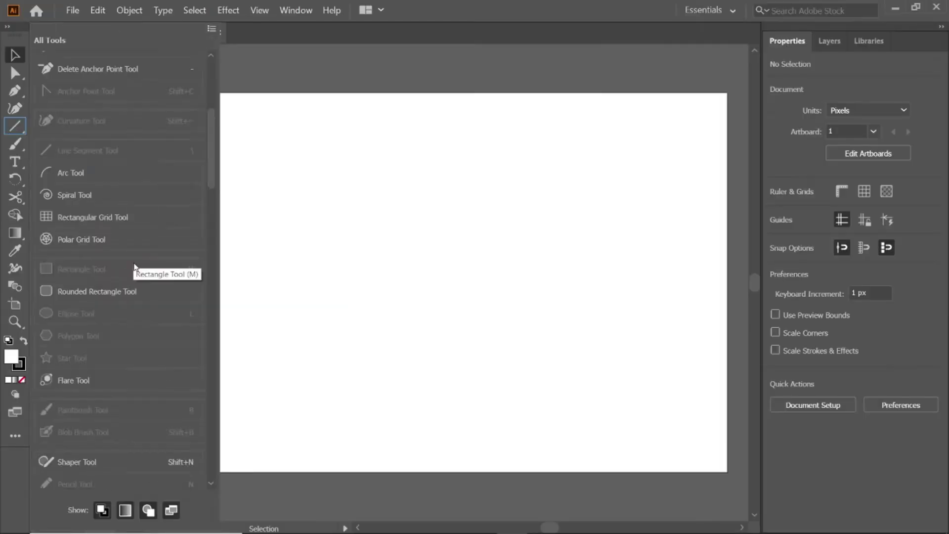
{"action": "left_click", "coordinate": [213, 115]}
{"action": "left_click", "coordinate": [245, 204]}
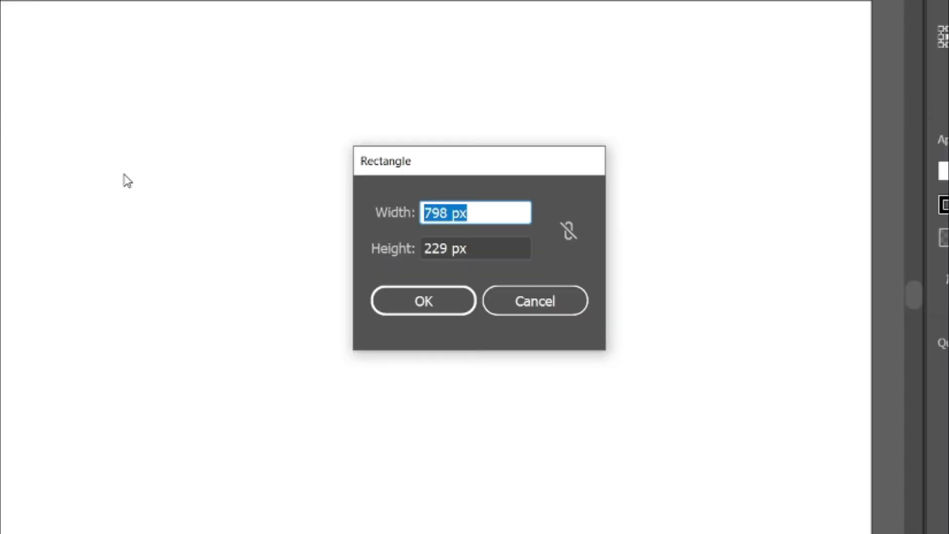
{"action": "type", "text": "1366"}
{"action": "key", "text": "Tab"}
{"action": "type", "text": "768"}
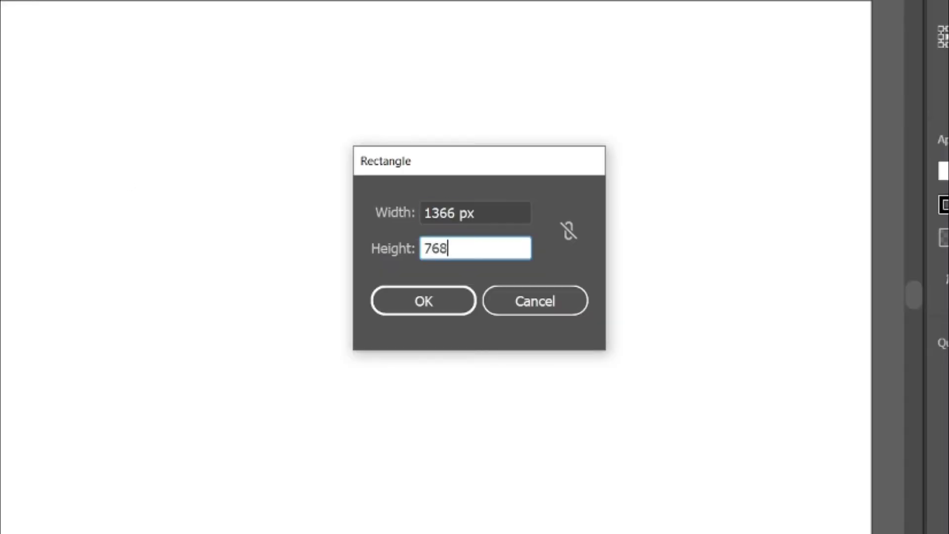
{"action": "key", "text": "Return"}
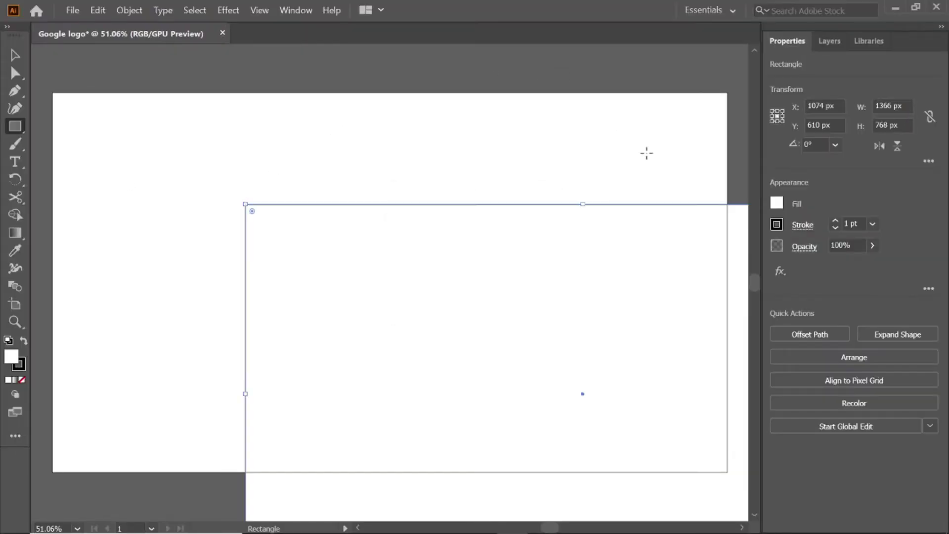
Step: Fill the rectangle dark navy #152734 and fit it exactly to the artboard
{"action": "left_click", "coordinate": [780, 203]}
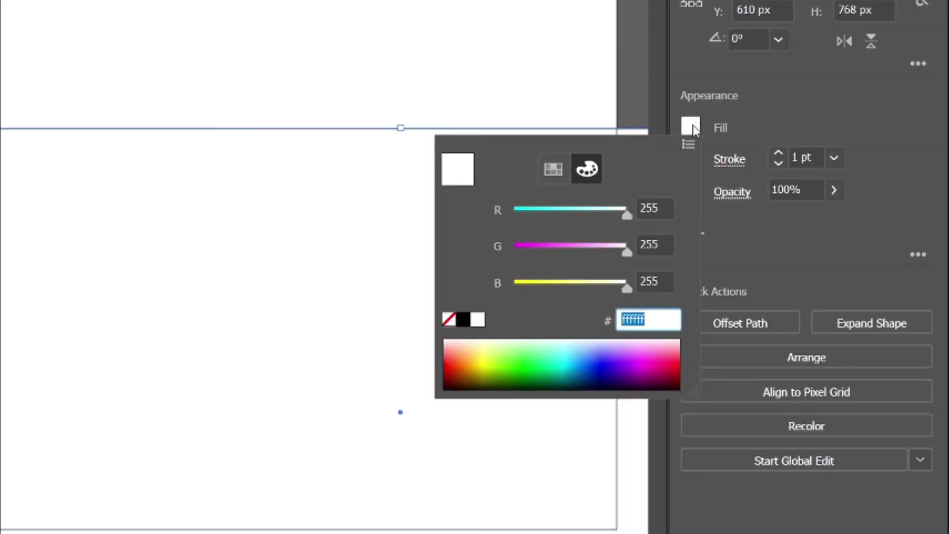
{"action": "type", "text": "152734"}
{"action": "key", "text": "Return"}
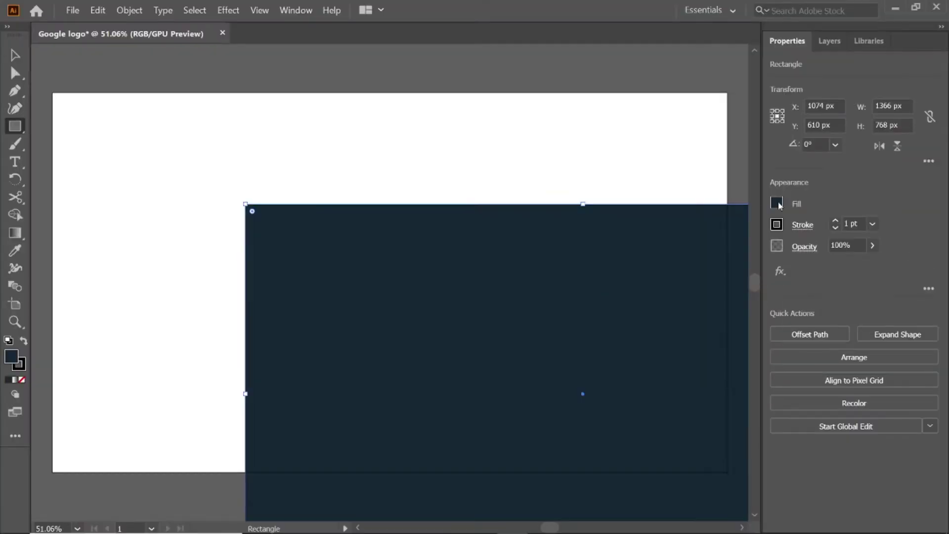
{"action": "left_click", "coordinate": [16, 59]}
{"action": "key", "text": "ctrl+h"}
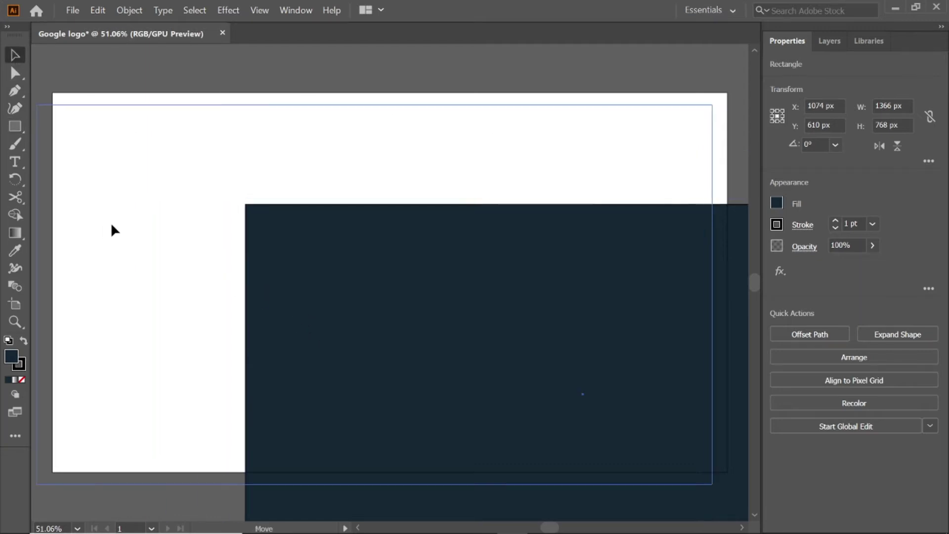
{"action": "key", "text": "ctrl+z"}
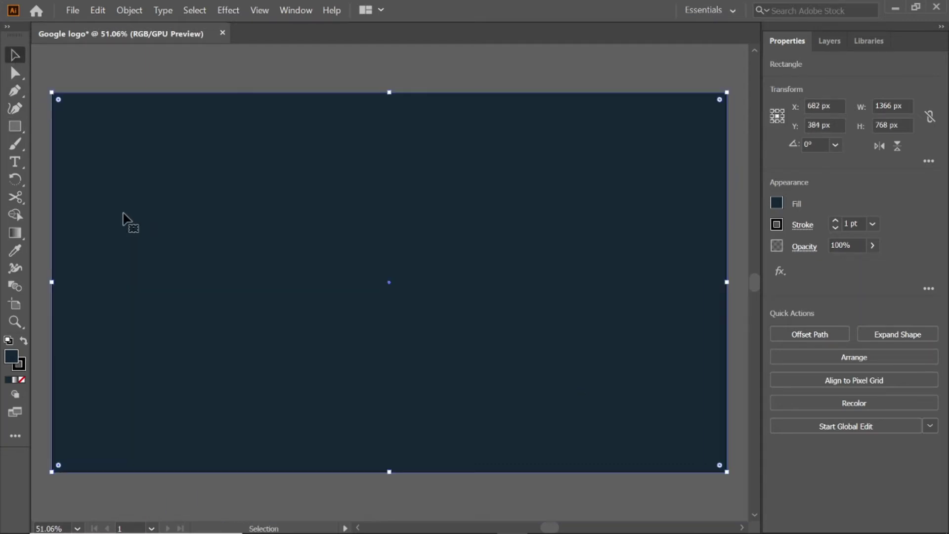
Step: Deselect the background and create a 798 × 254 px rectangle
{"action": "left_click", "coordinate": [141, 51]}
{"action": "left_click", "coordinate": [148, 159]}
{"action": "left_click", "coordinate": [167, 51]}
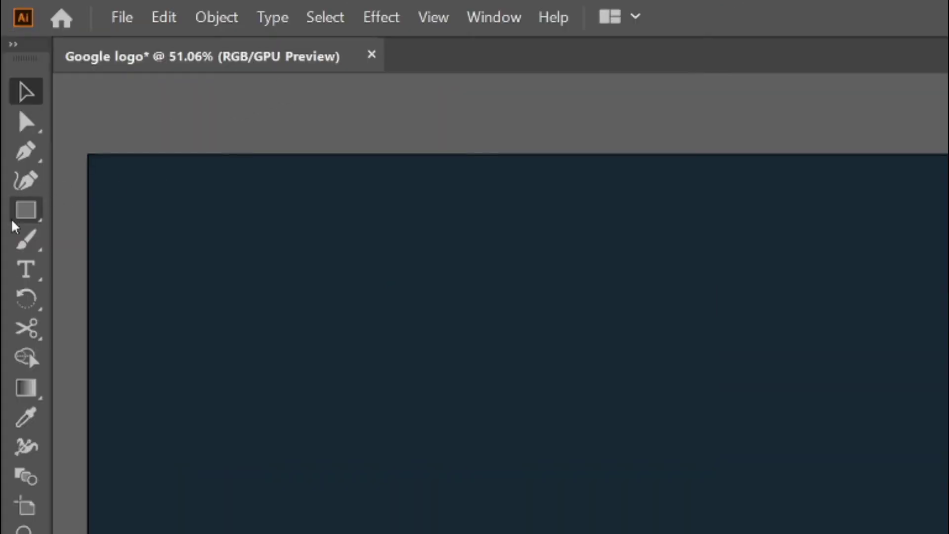
{"action": "left_click", "coordinate": [20, 216]}
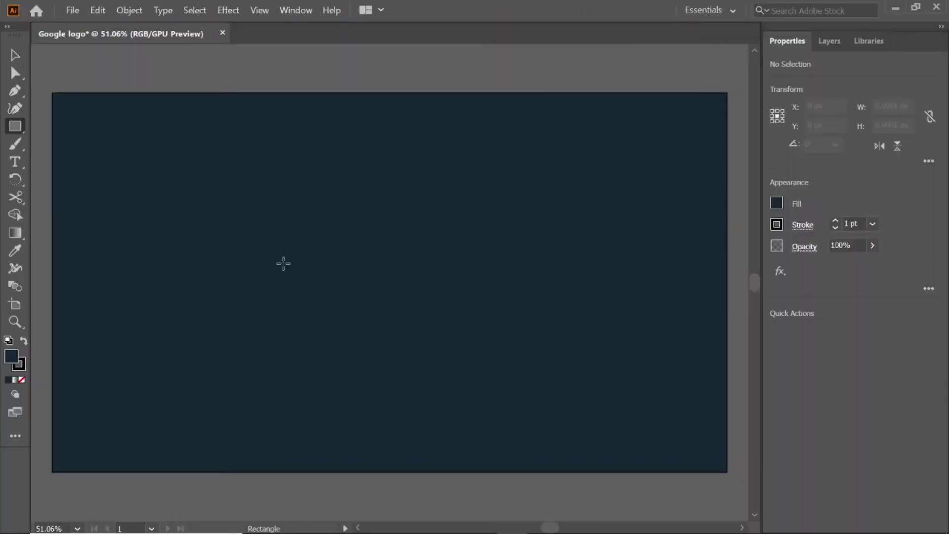
{"action": "left_click", "coordinate": [471, 439]}
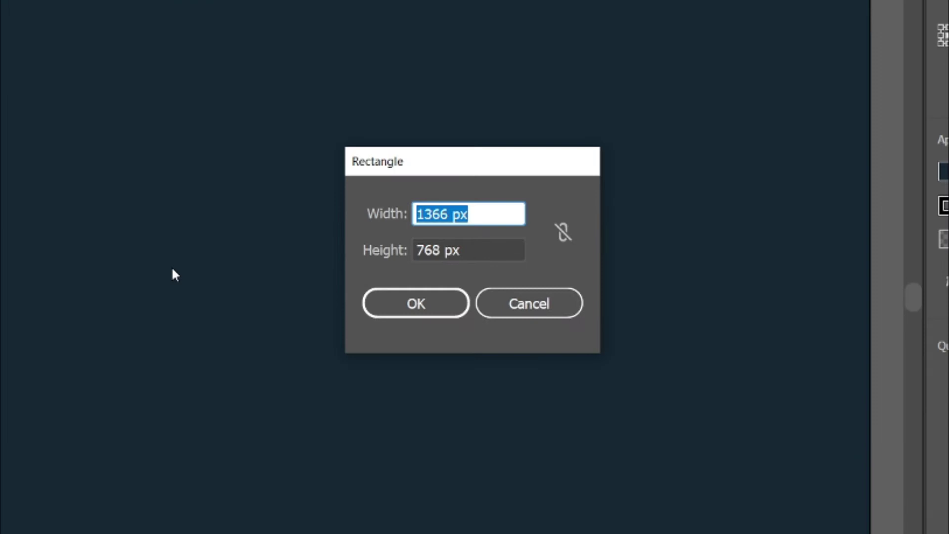
{"action": "type", "text": "798"}
{"action": "key", "text": "Tab"}
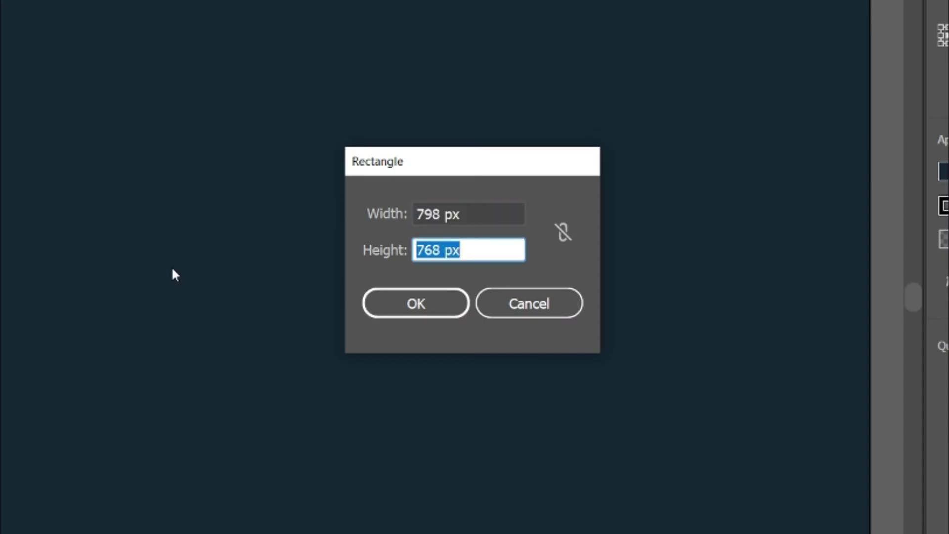
{"action": "type", "text": "254"}
{"action": "key", "text": "Return"}
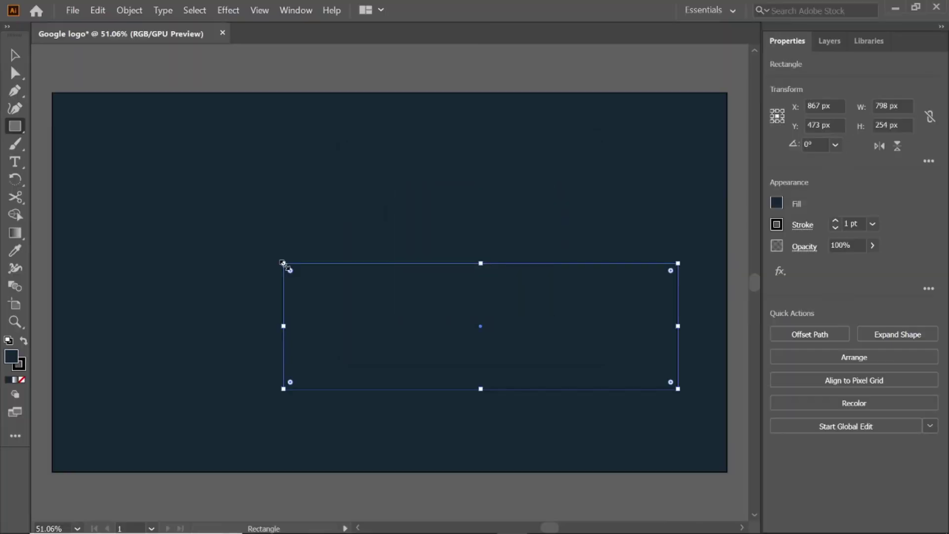
Step: Give the new rectangle a white #ffffff fill
{"action": "left_click", "coordinate": [776, 204]}
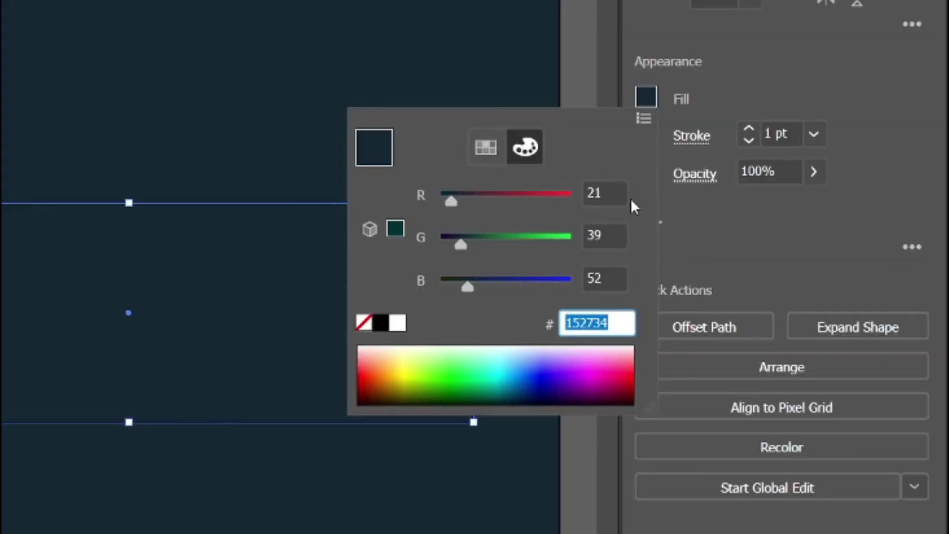
{"action": "type", "text": "ffffff"}
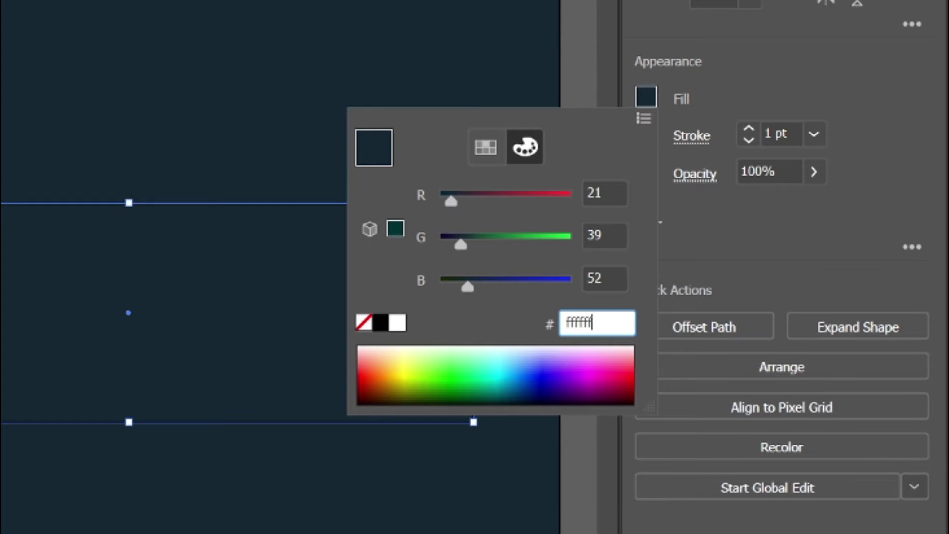
{"action": "key", "text": "Return"}
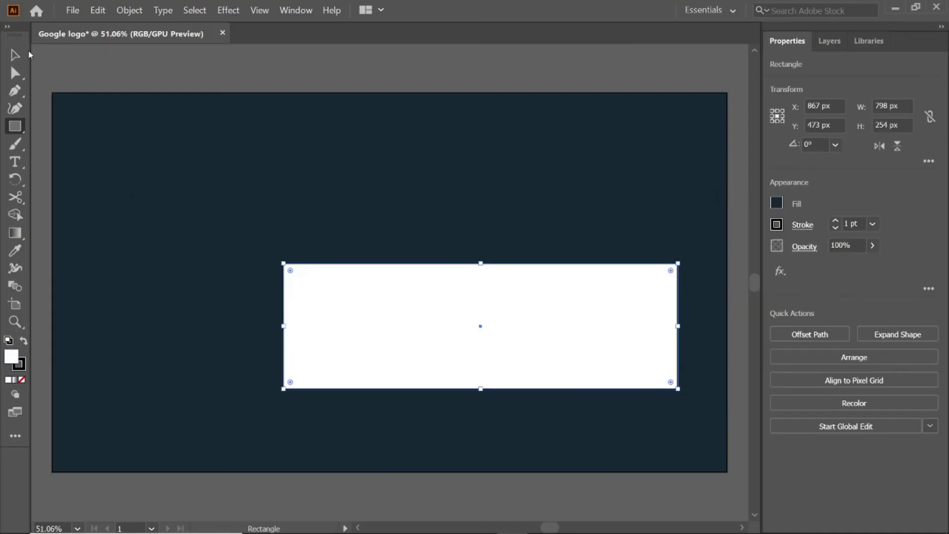
Step: Align both rectangles' horizontal and vertical centres and position them on the artboard
{"action": "left_click", "coordinate": [15, 55]}
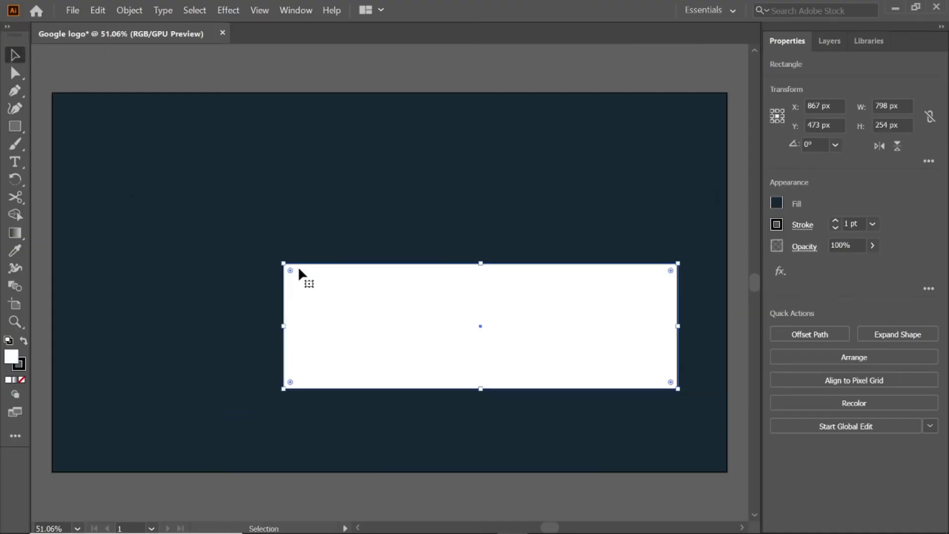
{"action": "left_click", "coordinate": [223, 272], "text": "shift"}
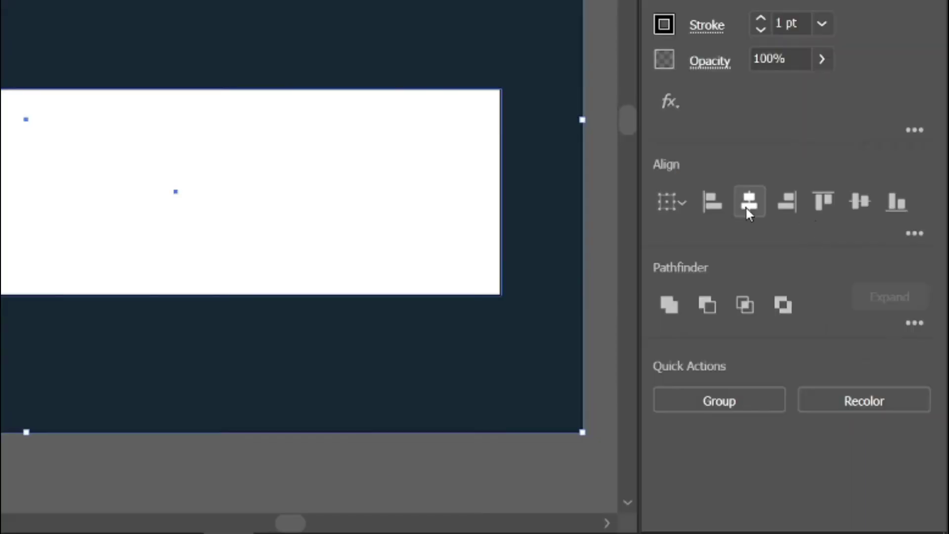
{"action": "left_click", "coordinate": [829, 332]}
{"action": "left_click", "coordinate": [895, 332]}
{"action": "left_click_drag", "start_coordinate": [334, 415], "coordinate": [298, 398]}
{"action": "left_click", "coordinate": [305, 58]}
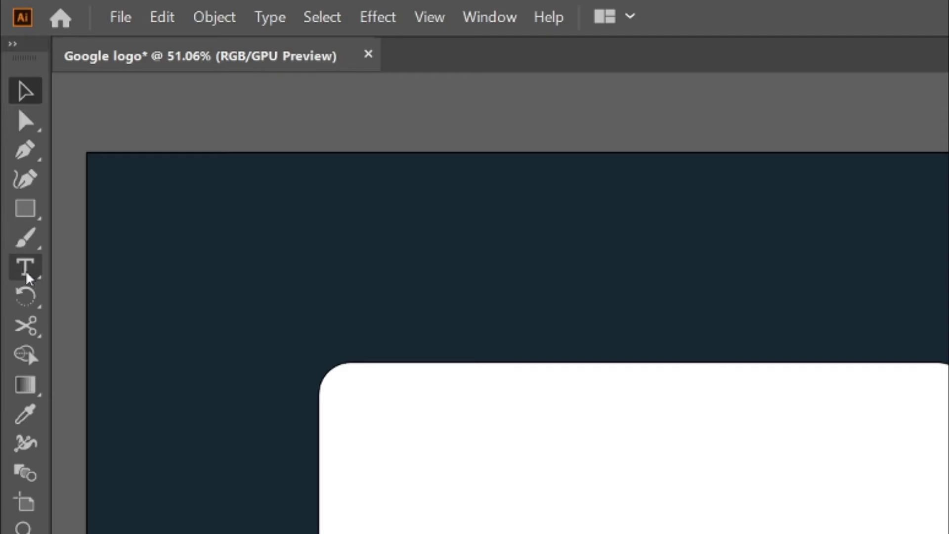
Step: Type the word 'Google' inside the white box
{"action": "left_click", "coordinate": [579, 449]}
{"action": "type", "text": "q"}
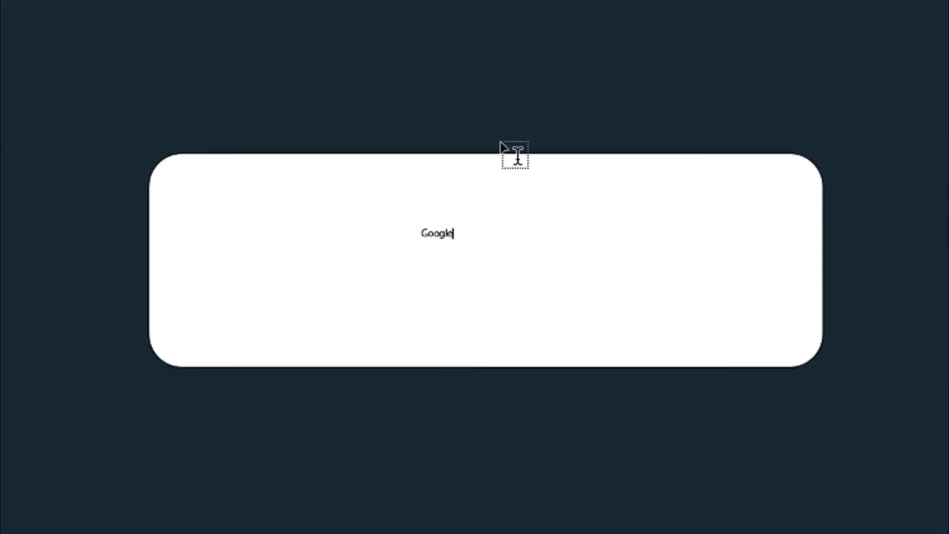
{"action": "key", "text": "Escape"}
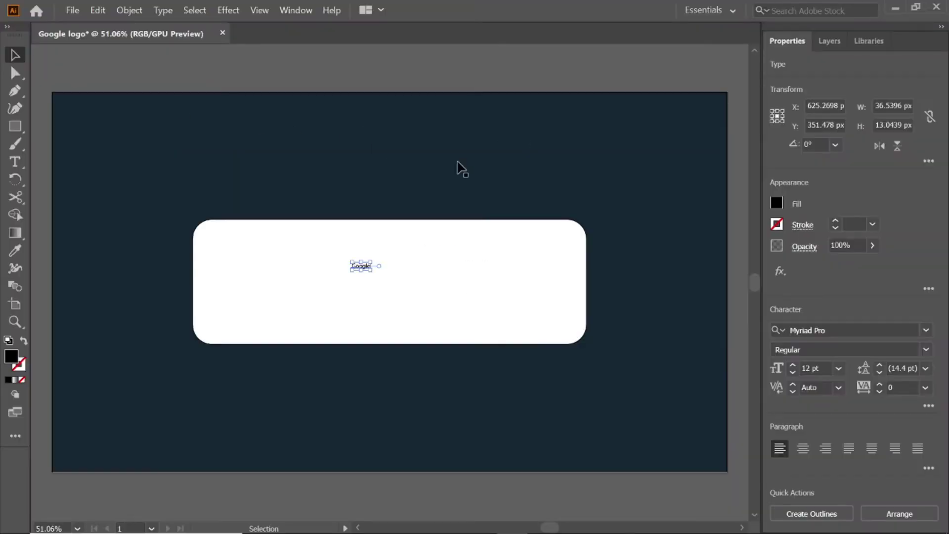
Step: Set the Google text to Product Sans Bold at 187 pt
{"action": "left_click", "coordinate": [911, 330]}
{"action": "type", "text": "pro"}
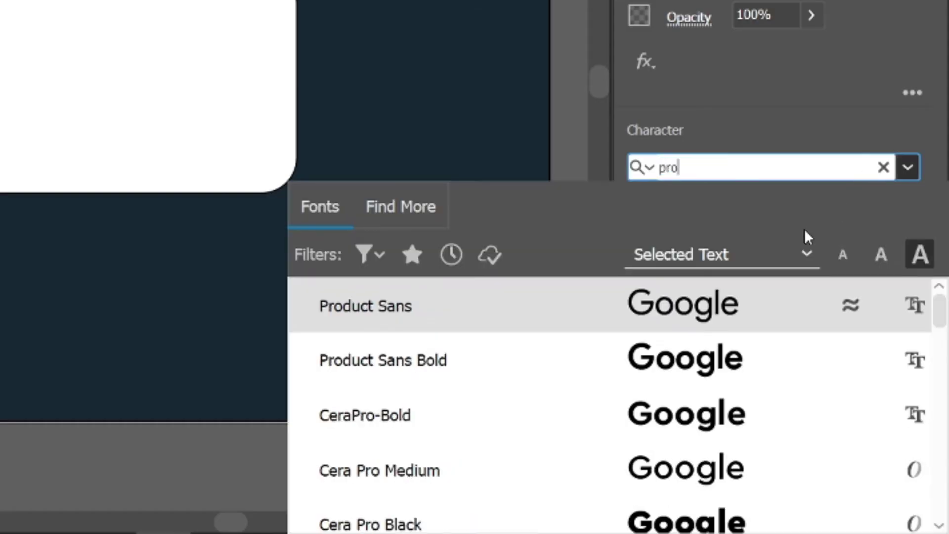
{"action": "left_click", "coordinate": [823, 430]}
{"action": "double_click", "coordinate": [691, 236]}
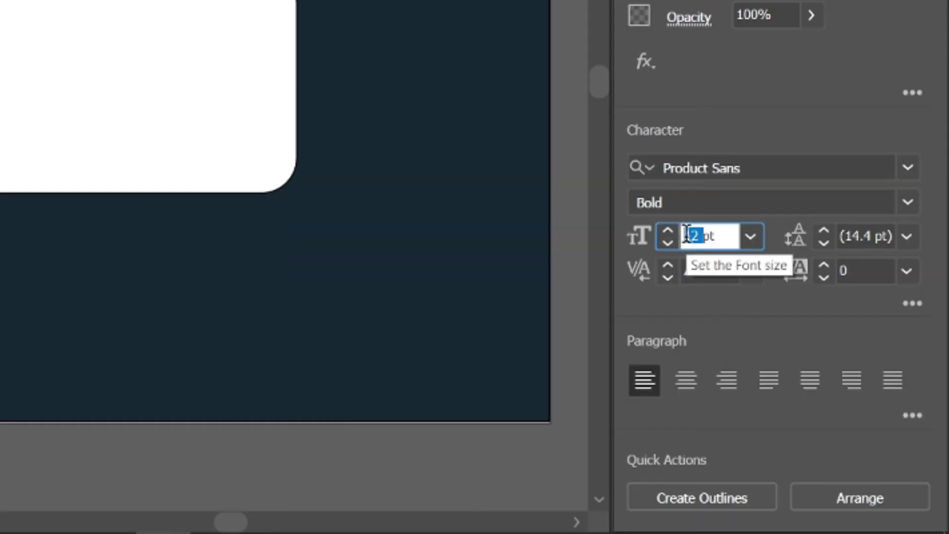
{"action": "type", "text": "187"}
{"action": "key", "text": "Return"}
{"action": "left_click_drag", "start_coordinate": [158, 9], "coordinate": [0, 68]}
Step: Move 'Google' into the box and delete its final 'e'
{"action": "left_click_drag", "start_coordinate": [406, 275], "coordinate": [402, 282]}
{"action": "double_click", "coordinate": [532, 286]}
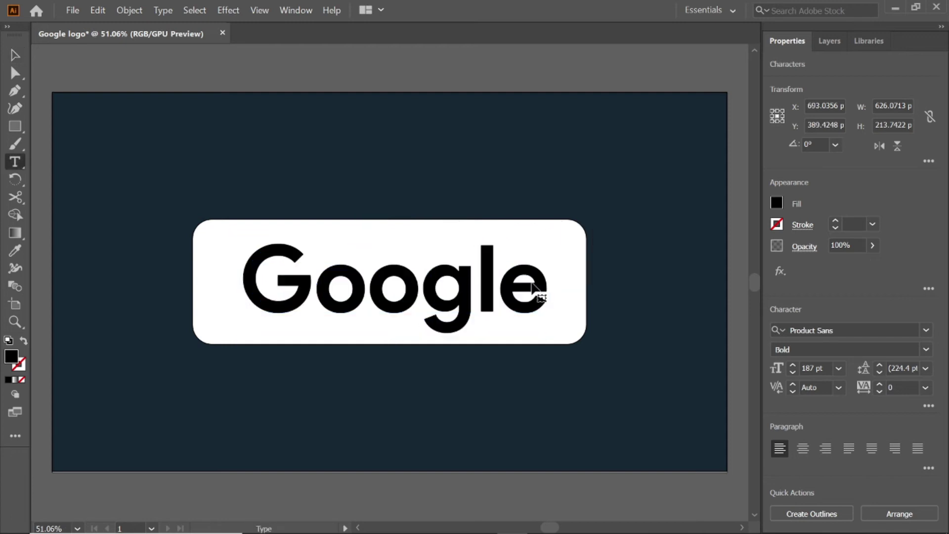
{"action": "key", "text": "BackSpace"}
{"action": "left_click", "coordinate": [15, 55]}
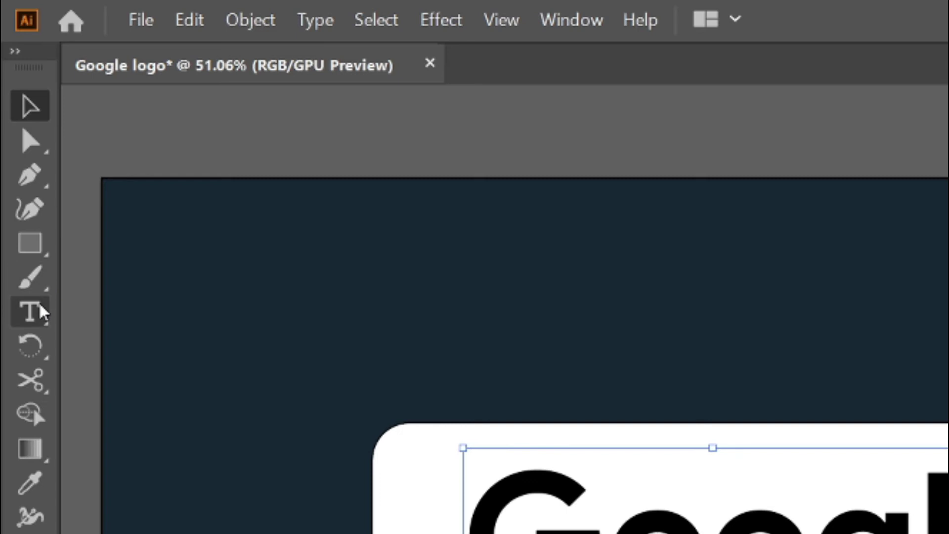
Step: Add a separate 'e' after 'Googl' and rotate it 28°
{"action": "left_click", "coordinate": [39, 305]}
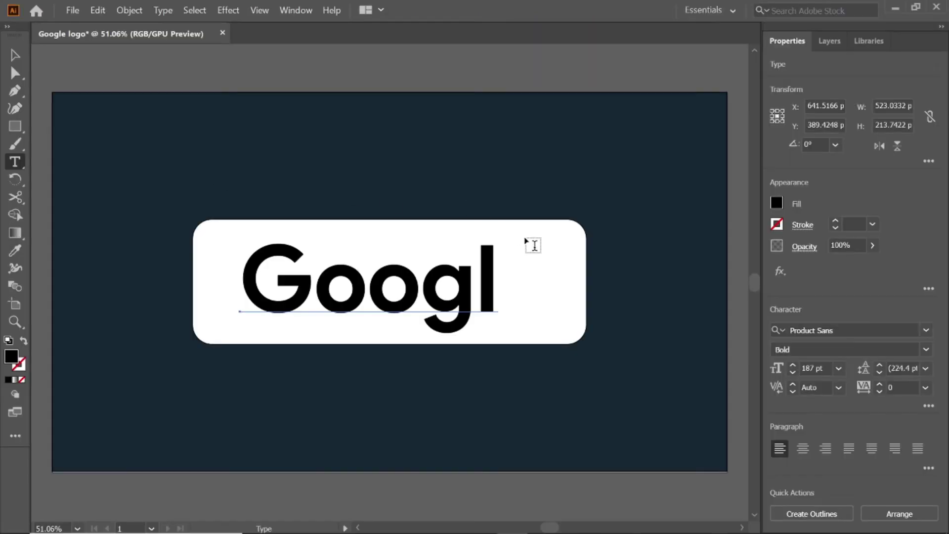
{"action": "left_click", "coordinate": [509, 287]}
{"action": "type", "text": "e"}
{"action": "key", "text": "Escape"}
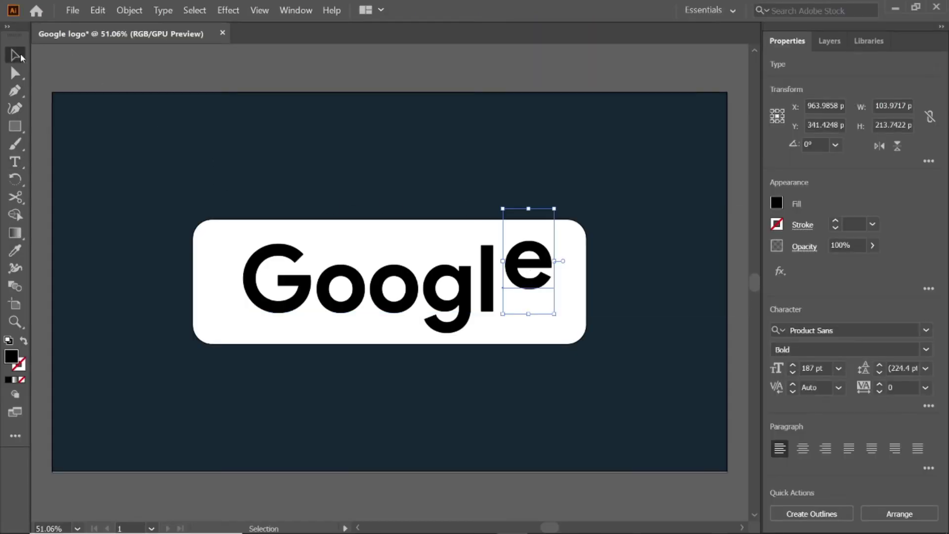
{"action": "left_click_drag", "start_coordinate": [535, 266], "coordinate": [530, 292]}
{"action": "left_click", "coordinate": [802, 144]}
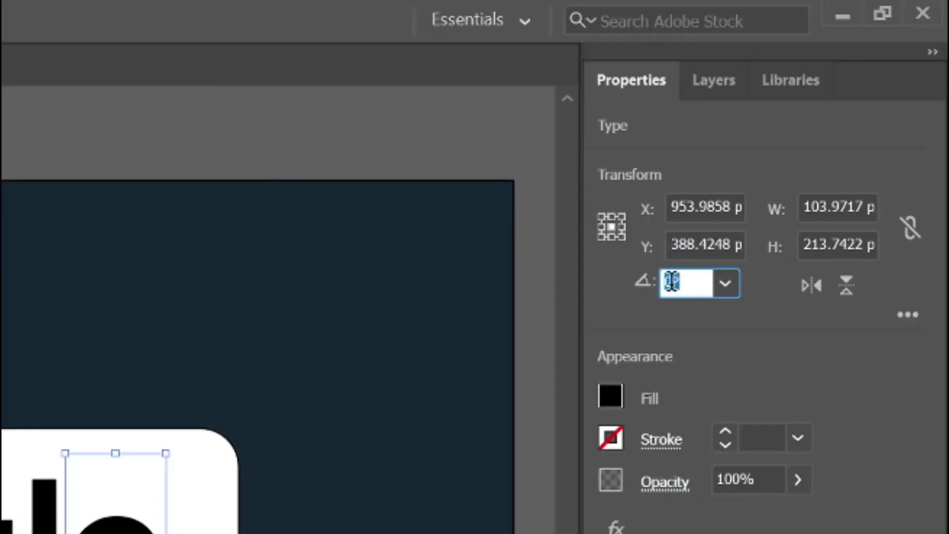
{"action": "type", "text": "28"}
{"action": "key", "text": "Return"}
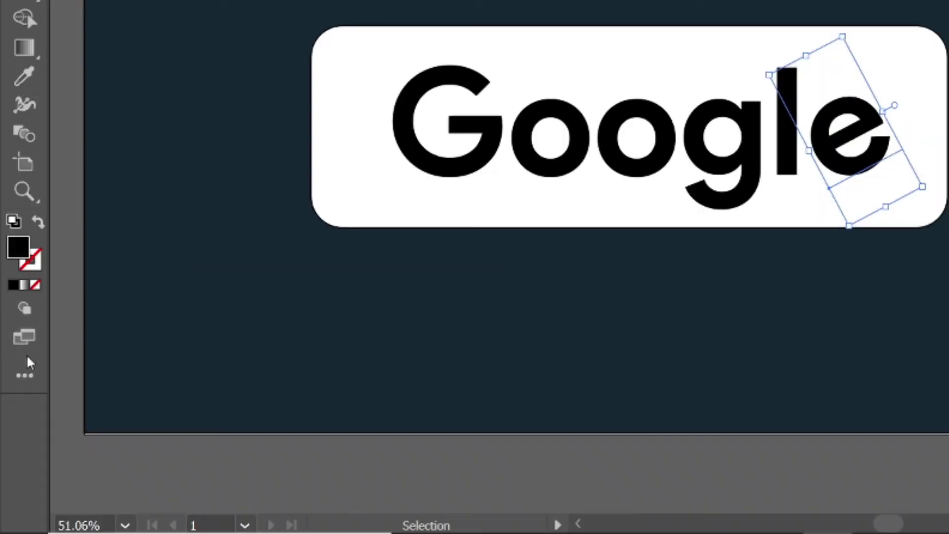
Step: Draw a line rotated 326.31° and move it onto the e's lower corner (X 1035, Y 455 px)
{"action": "left_click", "coordinate": [26, 373]}
{"action": "left_click", "coordinate": [165, 110]}
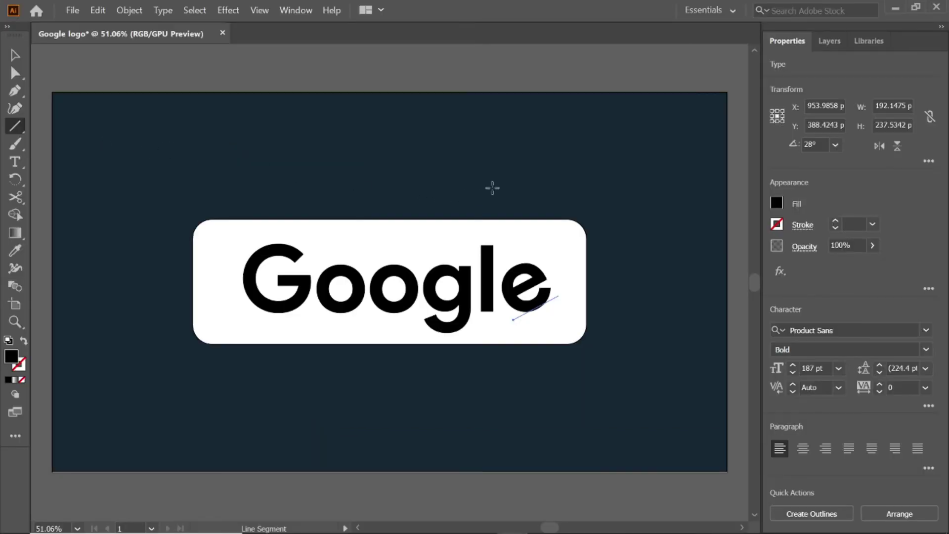
{"action": "left_click_drag", "start_coordinate": [492, 188], "coordinate": [565, 217]}
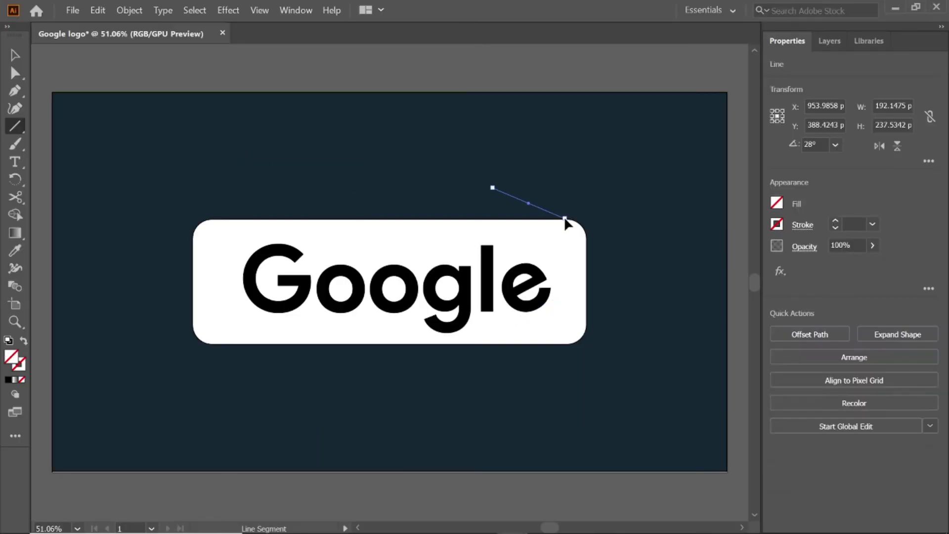
{"action": "left_click", "coordinate": [820, 144]}
{"action": "type", "text": "326.31"}
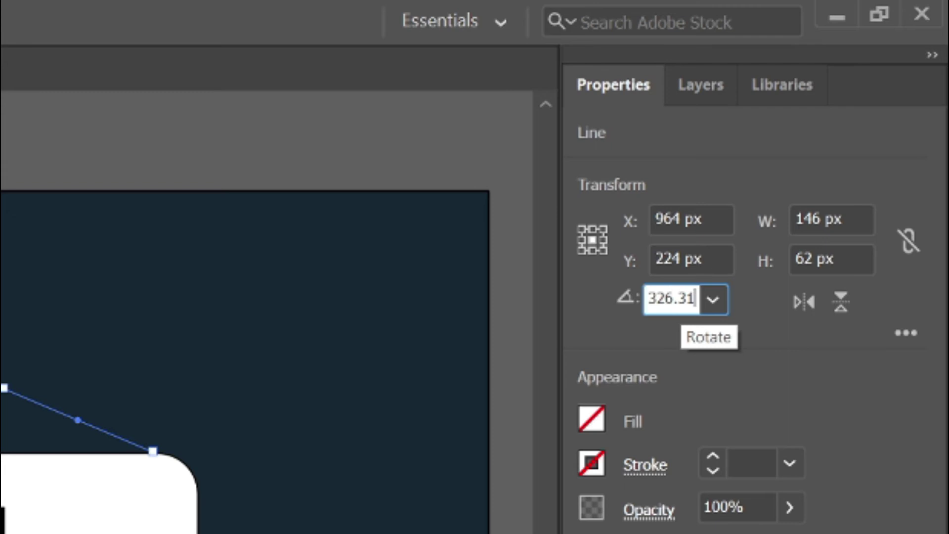
{"action": "key", "text": "Return"}
{"action": "key", "text": "v"}
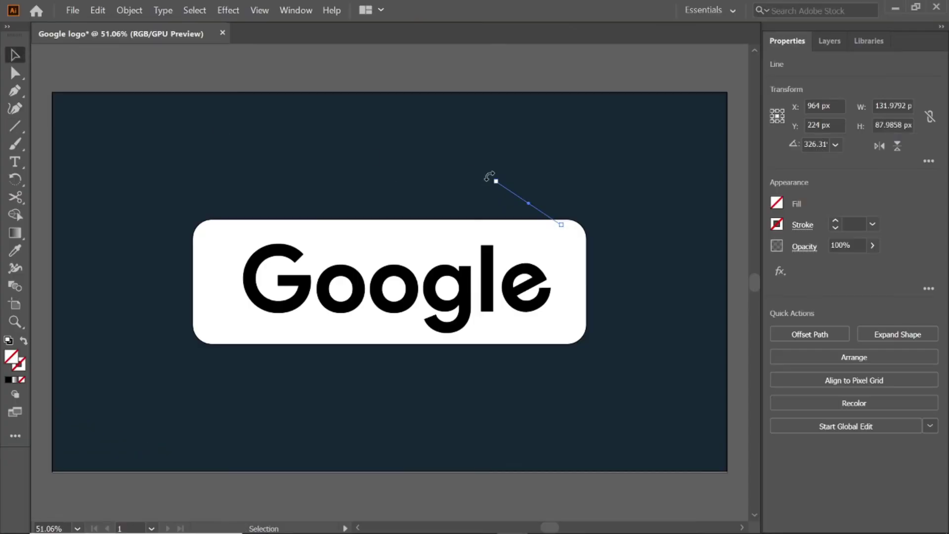
{"action": "left_click_drag", "start_coordinate": [515, 198], "coordinate": [550, 307]}
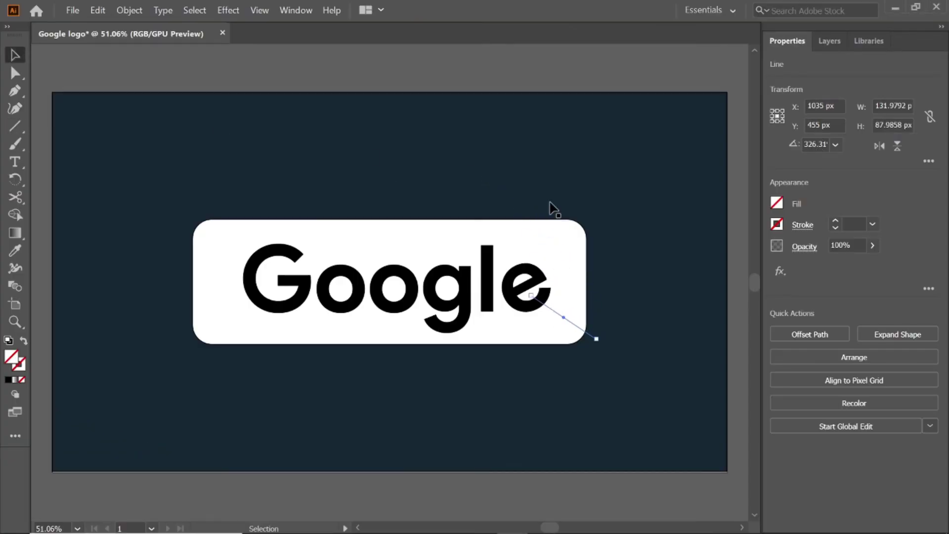
Step: Expand the slanted cutting line together with the 'e' into plain outlined shapes
{"action": "left_click", "coordinate": [543, 283], "text": "shift"}
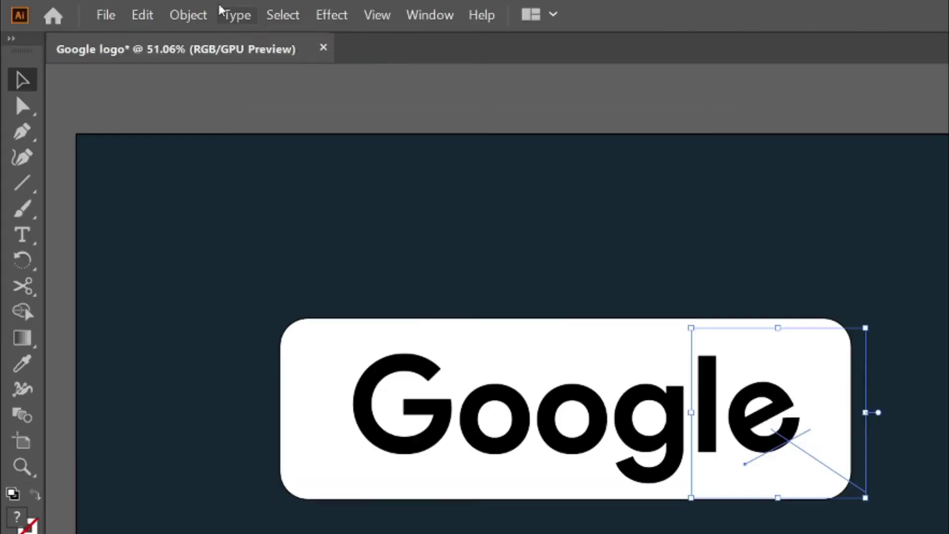
{"action": "left_click", "coordinate": [139, 7]}
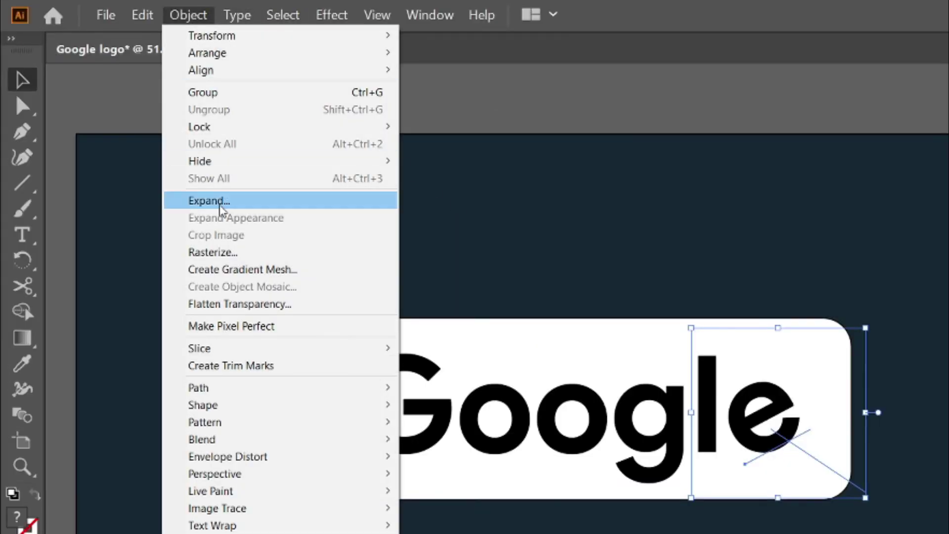
{"action": "left_click", "coordinate": [193, 201]}
{"action": "left_click", "coordinate": [327, 430]}
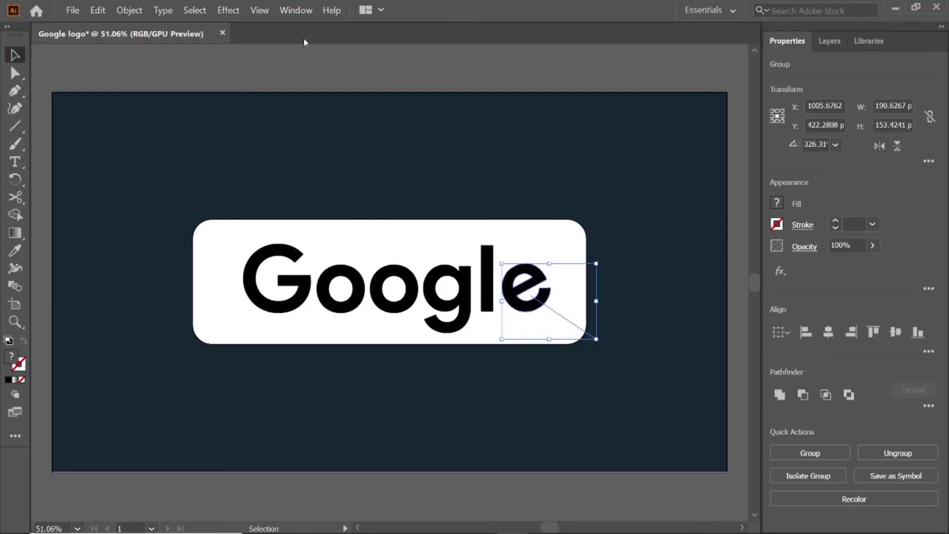
Step: Divide the 'e' along the cutting line with Pathfinder and ungroup the resulting pieces
{"action": "left_click", "coordinate": [296, 10]}
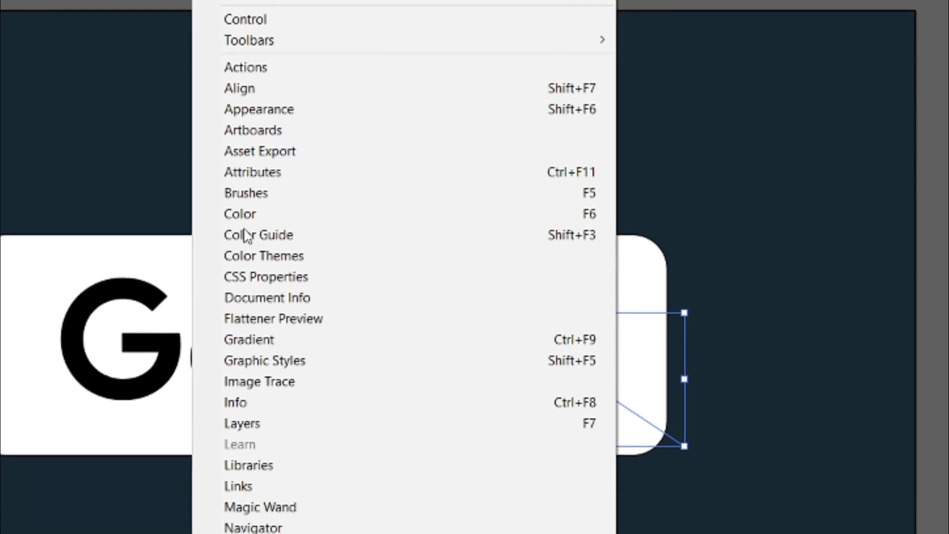
{"action": "left_click", "coordinate": [300, 421]}
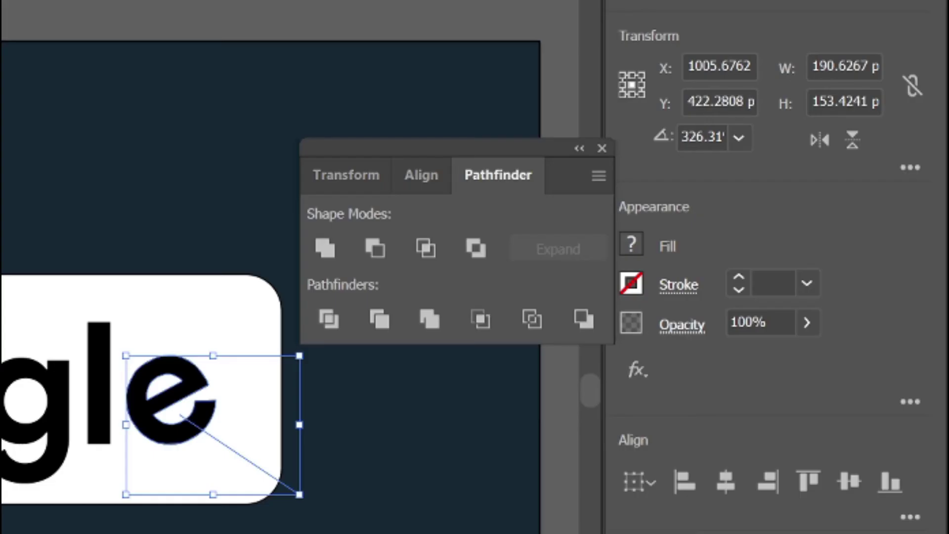
{"action": "left_click", "coordinate": [339, 317]}
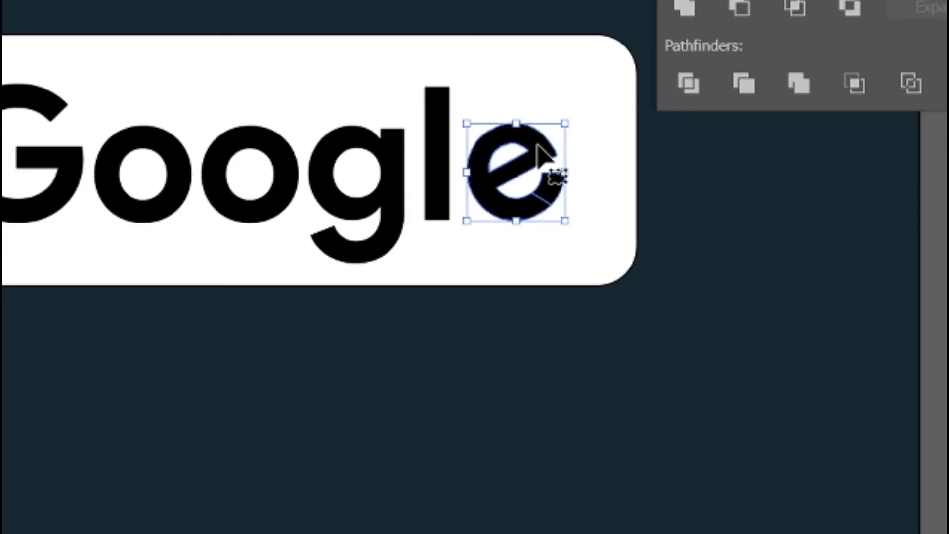
{"action": "right_click", "coordinate": [539, 147]}
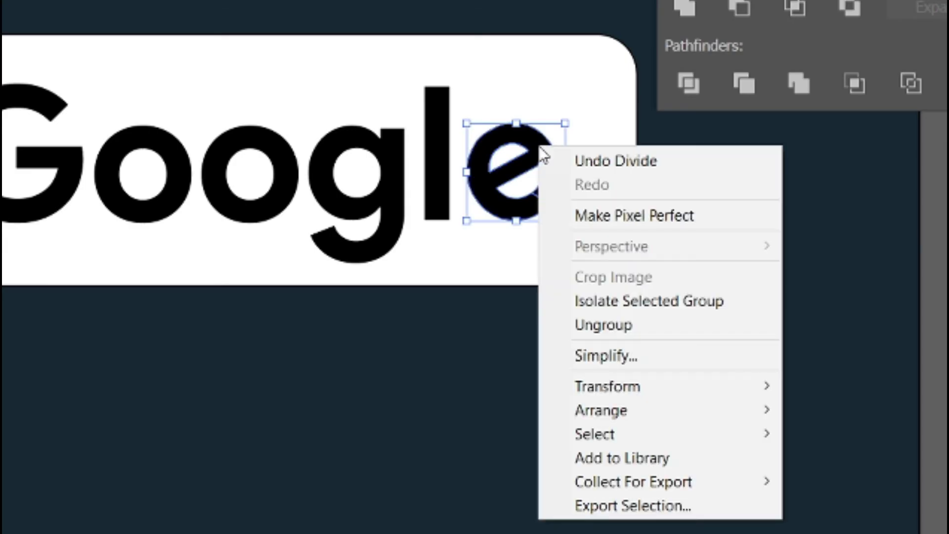
{"action": "left_click", "coordinate": [593, 327]}
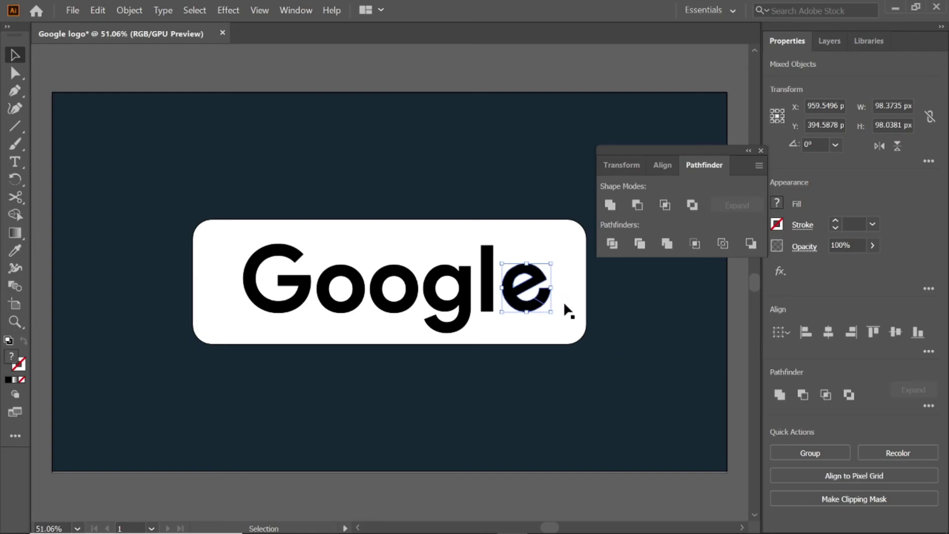
Step: Delete the small cut-off piece of the 'e', leaving the slanted notch
{"action": "left_click", "coordinate": [537, 89]}
{"action": "left_click", "coordinate": [761, 150]}
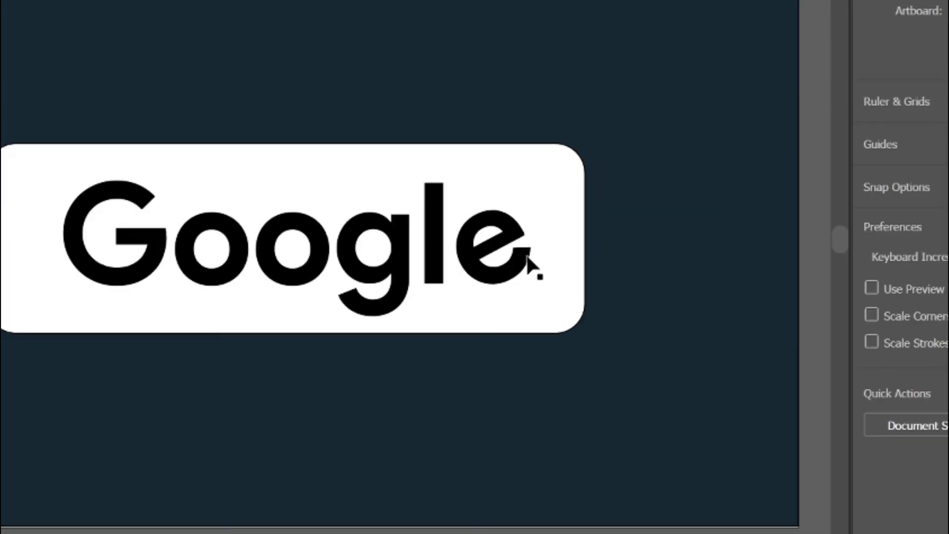
{"action": "left_click", "coordinate": [544, 294]}
{"action": "key", "text": "Delete"}
{"action": "left_click", "coordinate": [525, 252]}
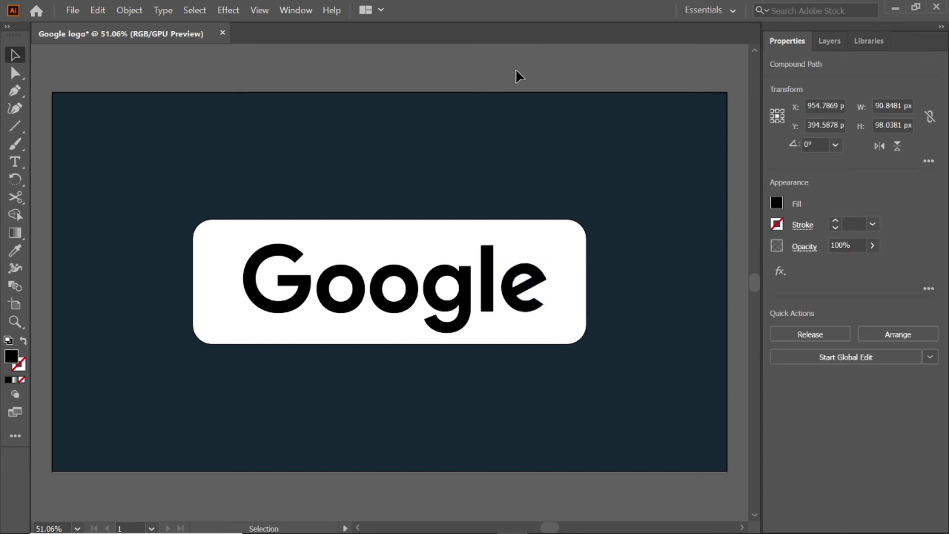
Step: Select the letter G in the Google text and set its fill to blue #4285f4
{"action": "left_click", "coordinate": [313, 283]}
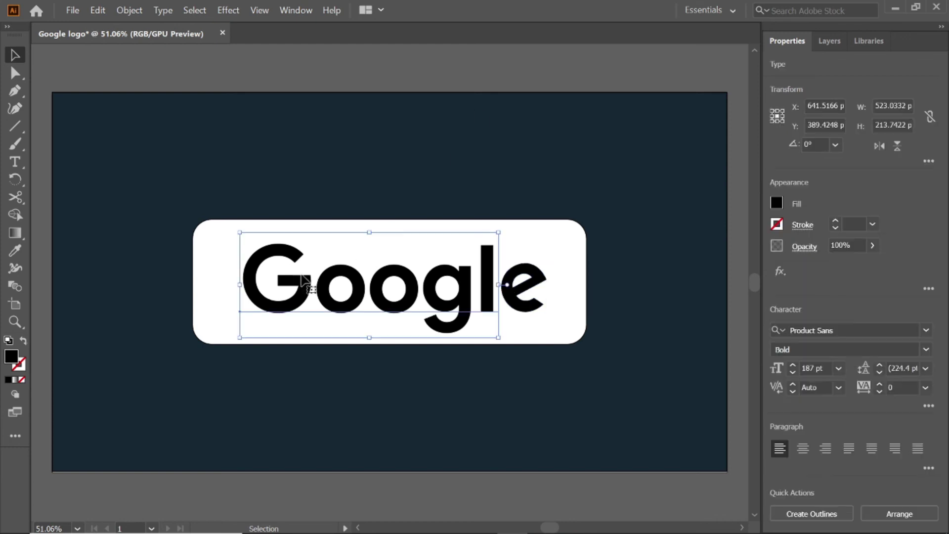
{"action": "double_click", "coordinate": [314, 283]}
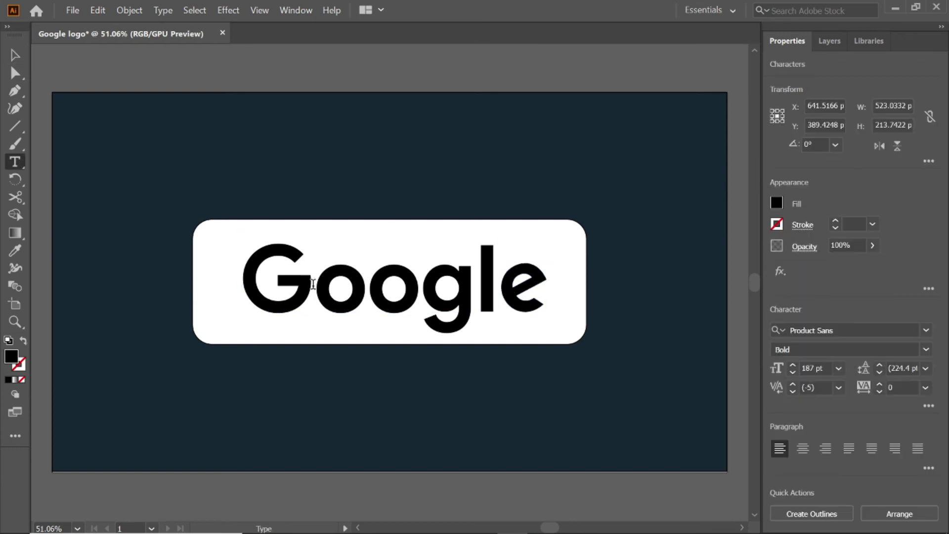
{"action": "left_click_drag", "start_coordinate": [313, 282], "coordinate": [272, 280]}
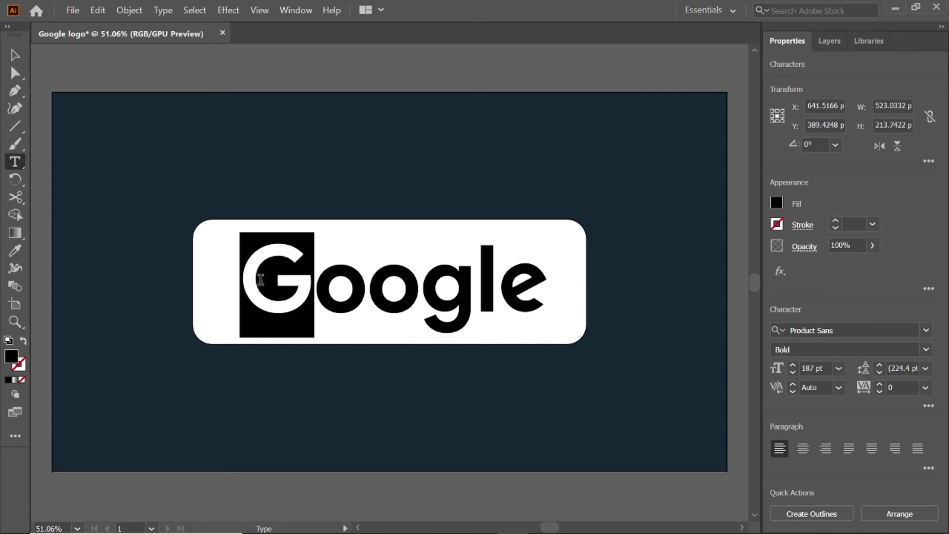
{"action": "left_click", "coordinate": [777, 203]}
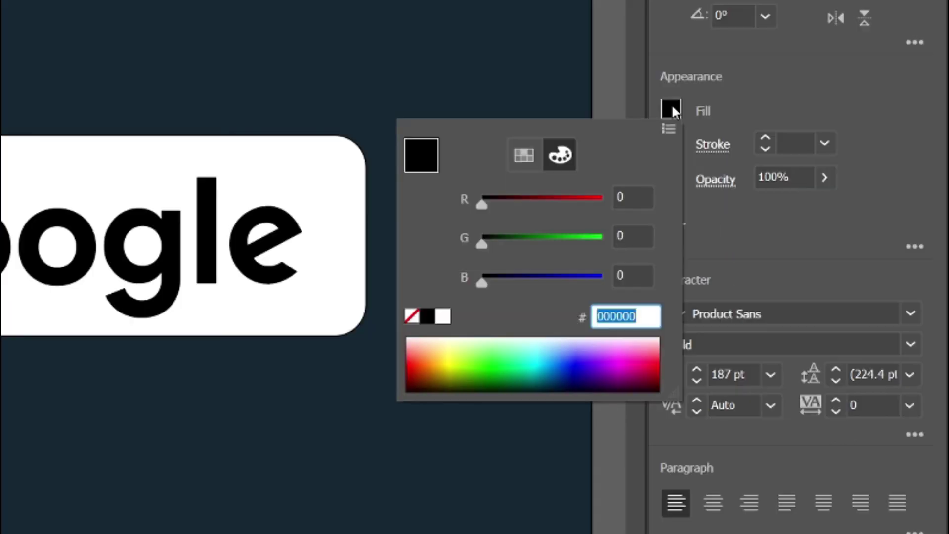
{"action": "type", "text": "4285f4"}
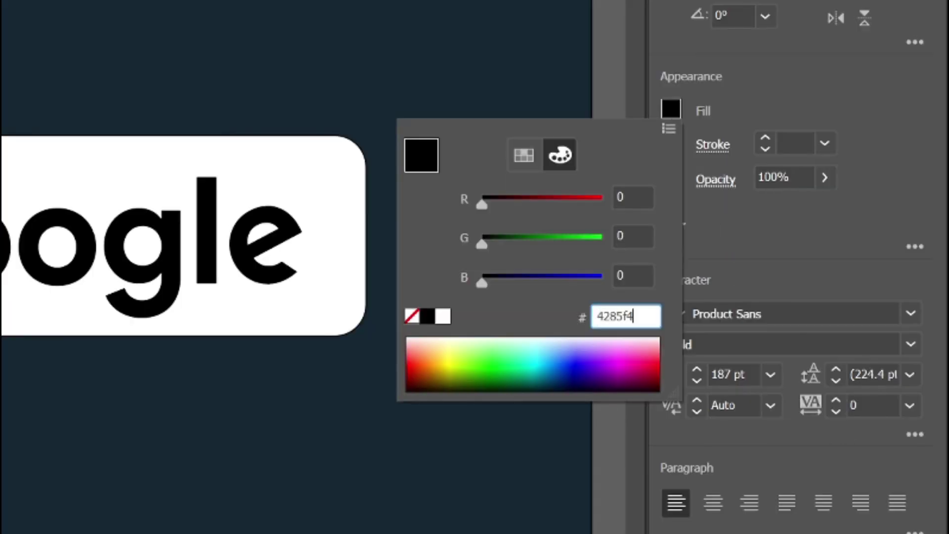
{"action": "key", "text": "Return"}
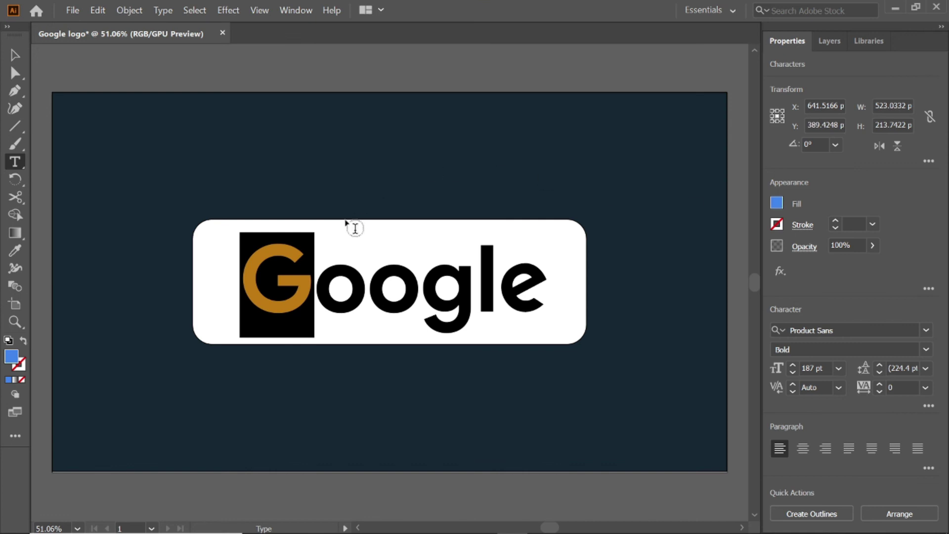
{"action": "left_click", "coordinate": [351, 283]}
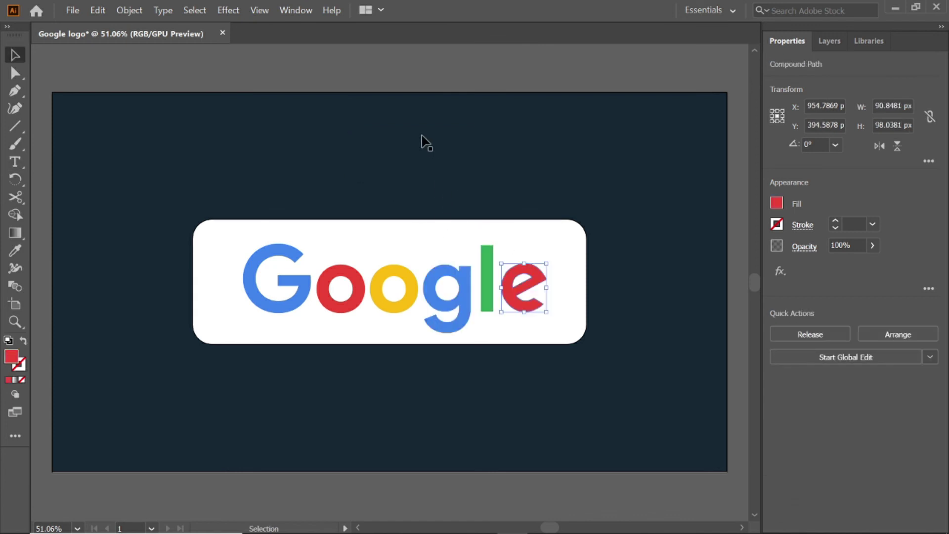
{"action": "left_click", "coordinate": [445, 74]}
Step: Add a Drop Shadow to the white rectangle: 75% opacity, 7 px offsets, 5 px blur
{"action": "left_click", "coordinate": [217, 248]}
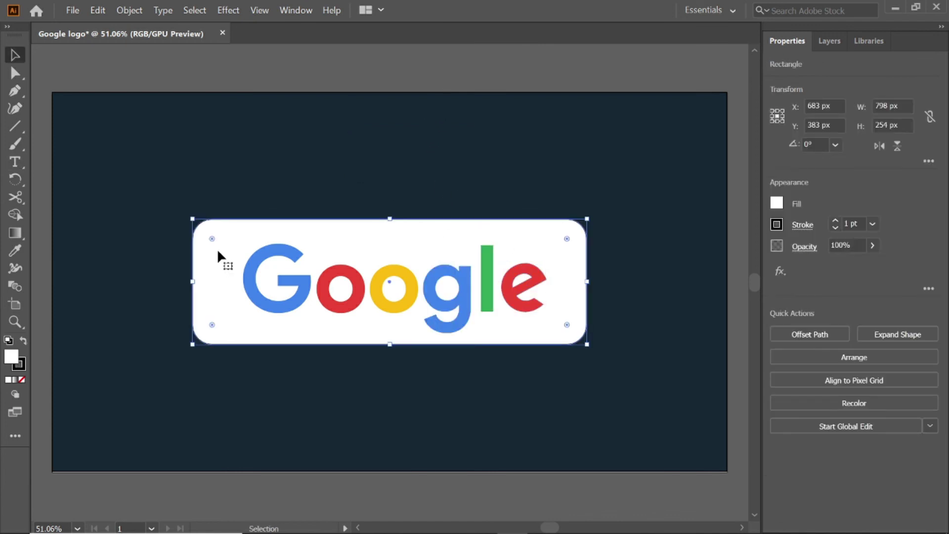
{"action": "left_click", "coordinate": [218, 12]}
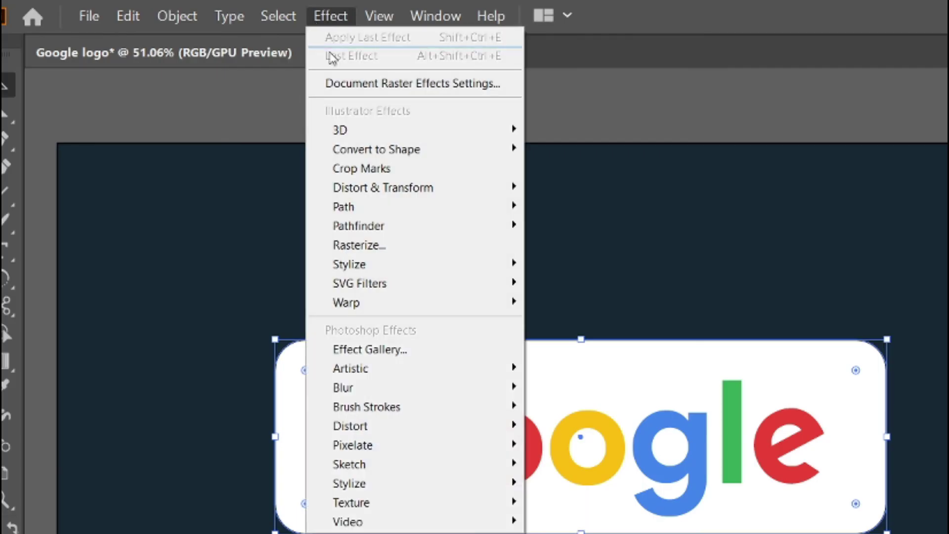
{"action": "mouse_move", "coordinate": [286, 173]}
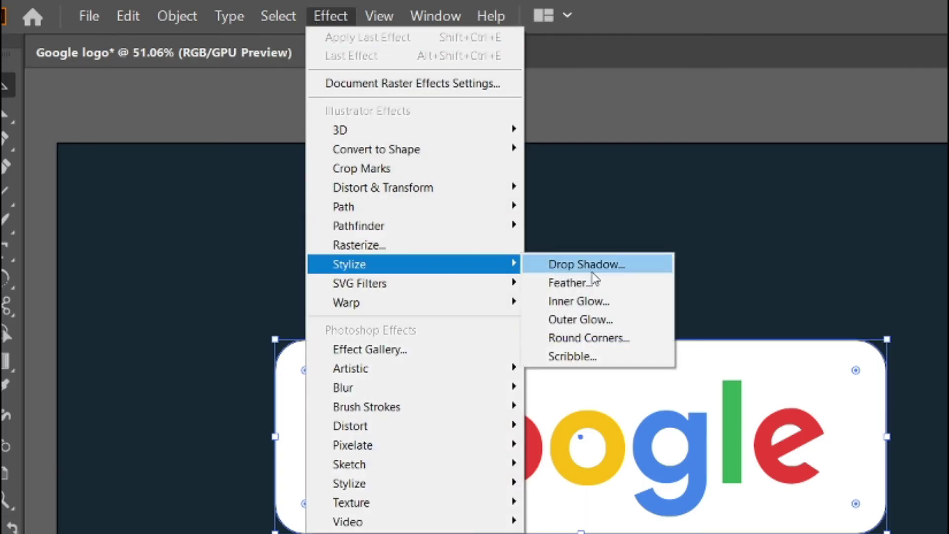
{"action": "left_click", "coordinate": [588, 264]}
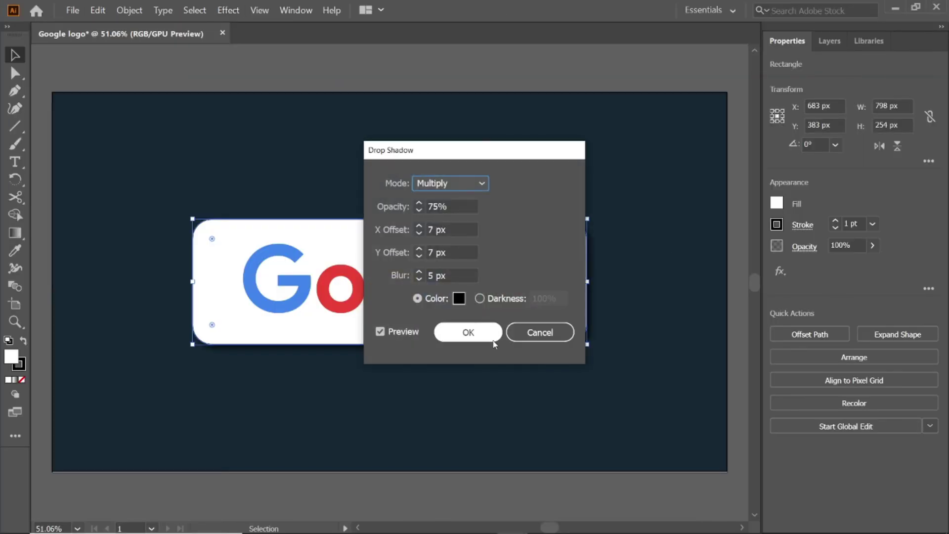
{"action": "left_click", "coordinate": [468, 332]}
{"action": "left_click", "coordinate": [483, 68]}
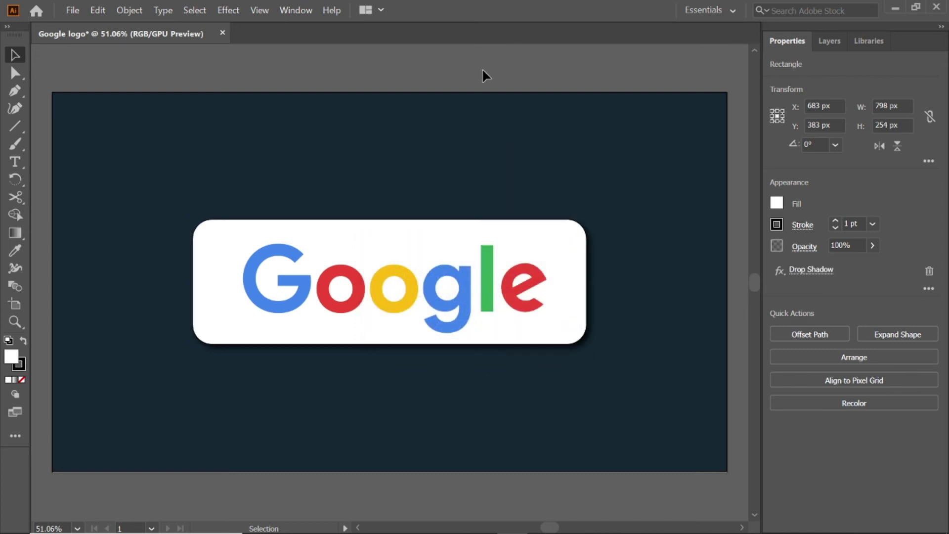